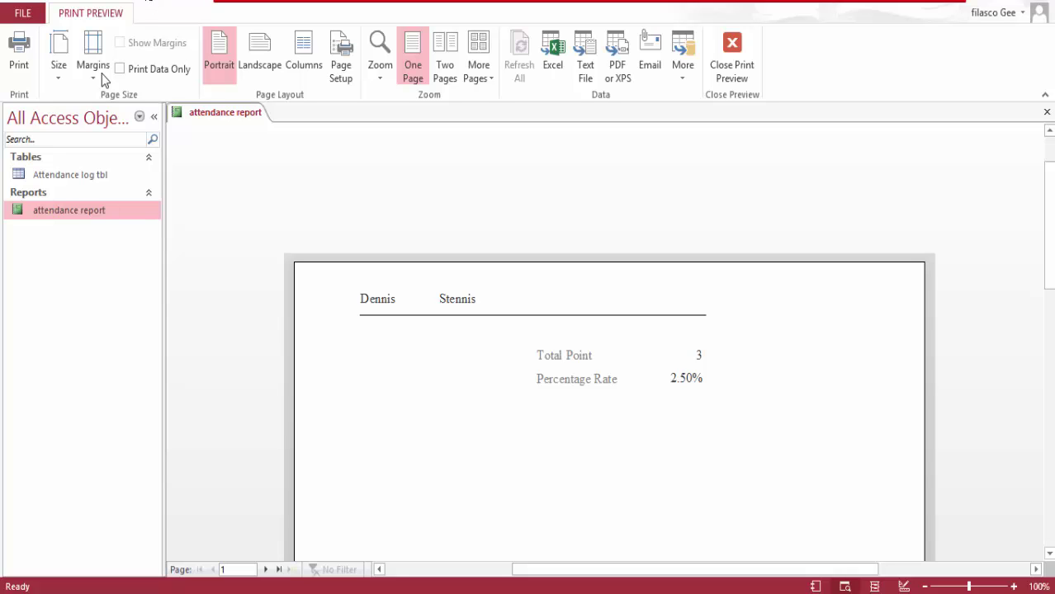
Open the Attendance log tbl table in Datasheet View beside the attendance report
double_click(72, 176)
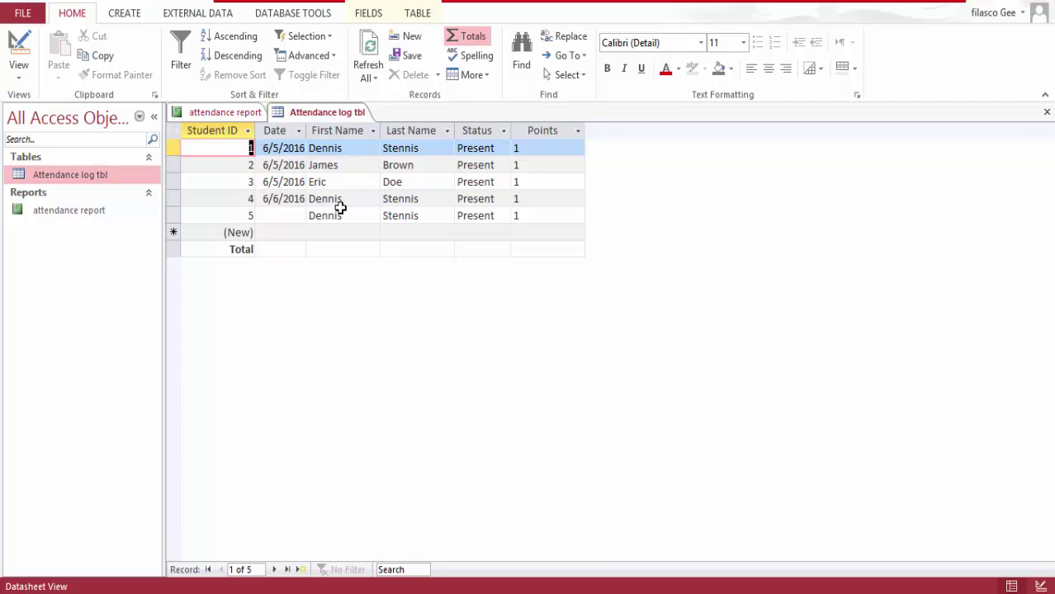
Set the Status of records 1 and 2 to Absent, leaving record 3 Present
click(493, 220)
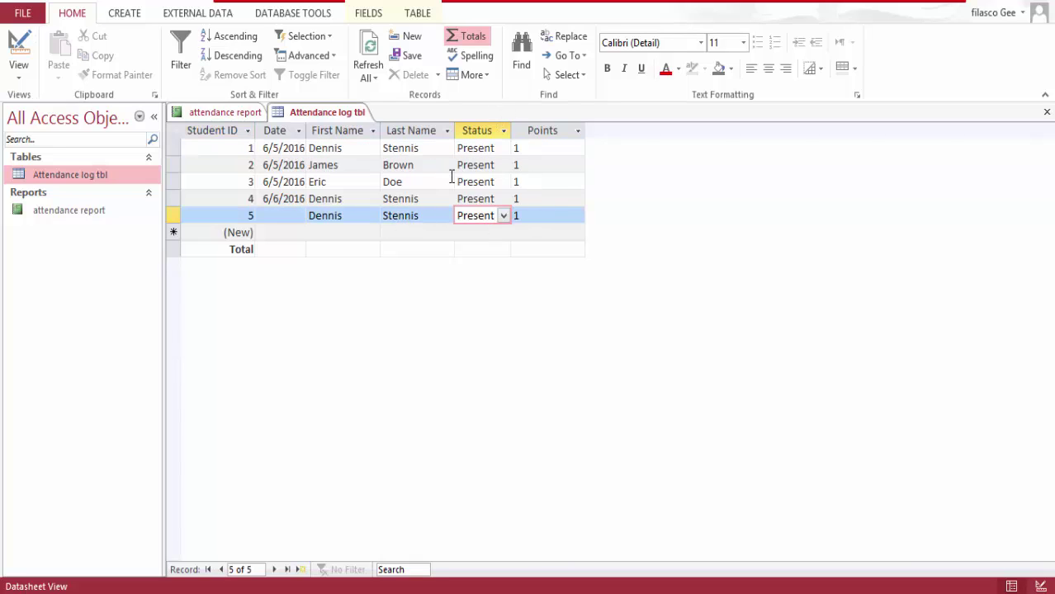
click(502, 148)
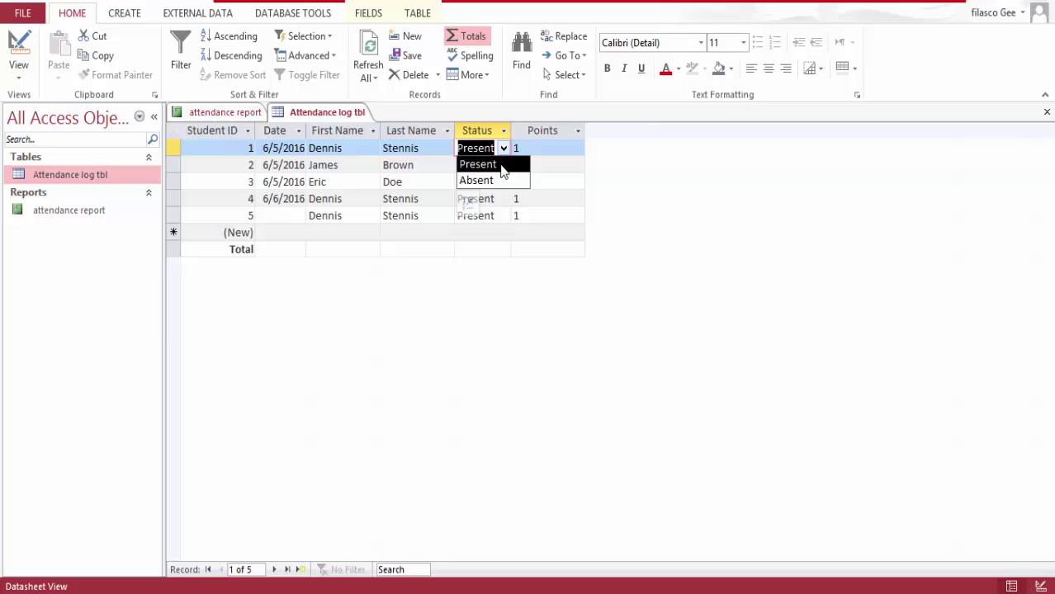
click(497, 181)
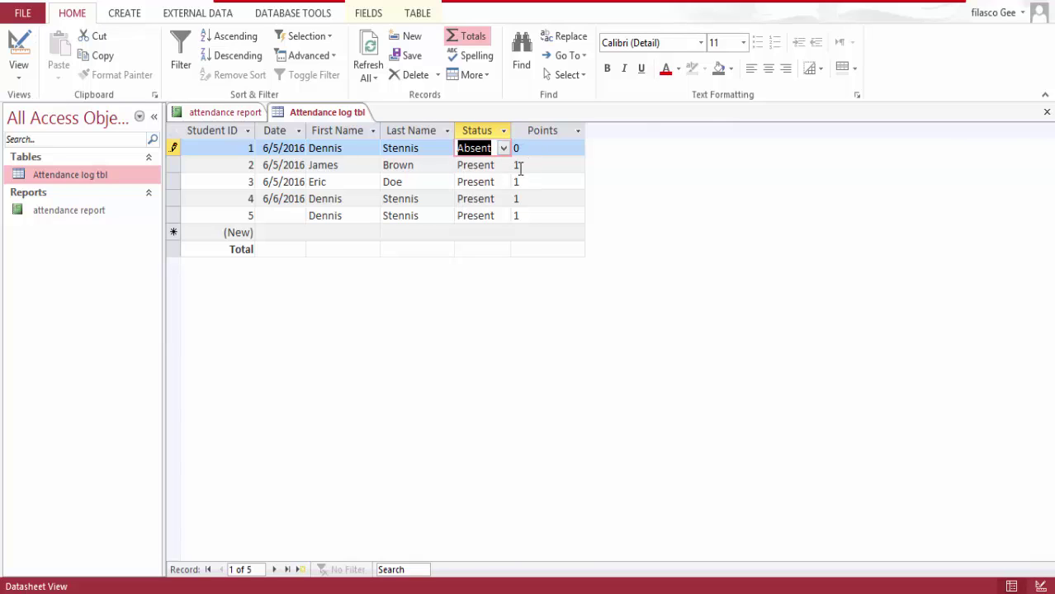
click(500, 181)
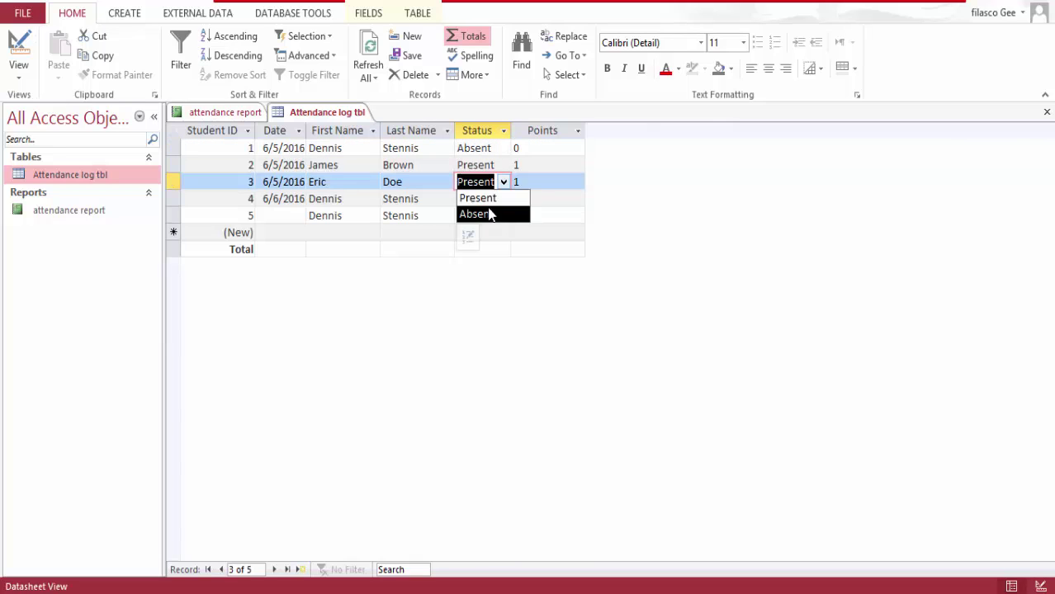
click(488, 201)
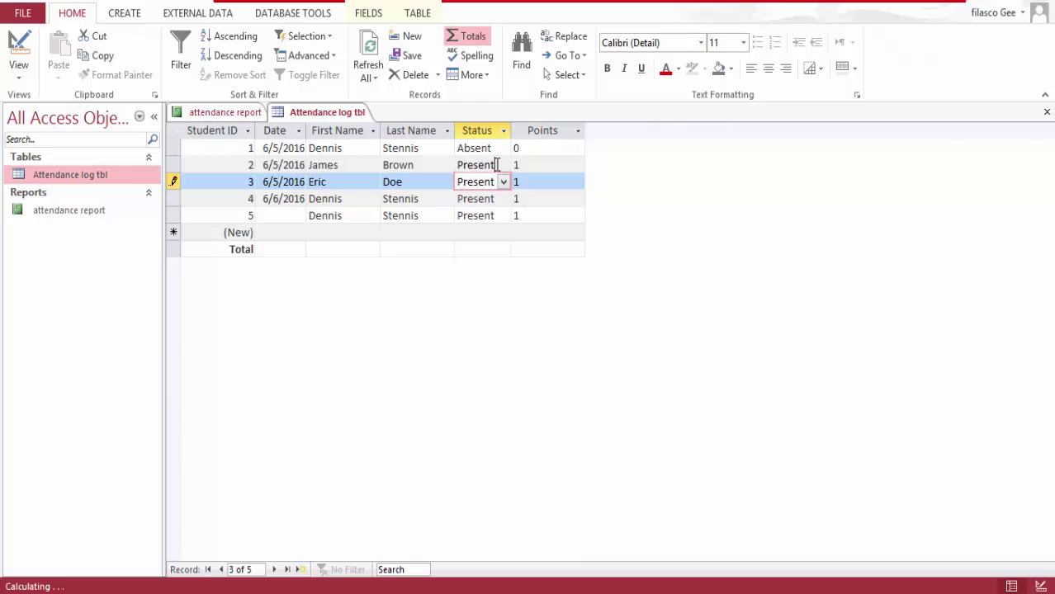
click(496, 167)
click(502, 165)
click(494, 198)
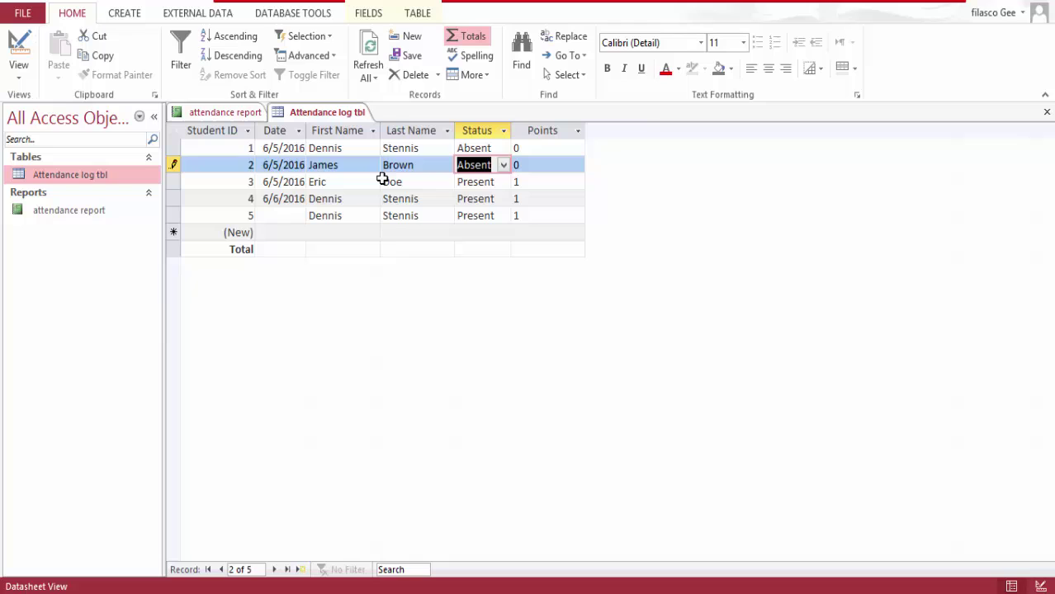
Add a new record starting with 'D' and mark its Status as Present
click(324, 232)
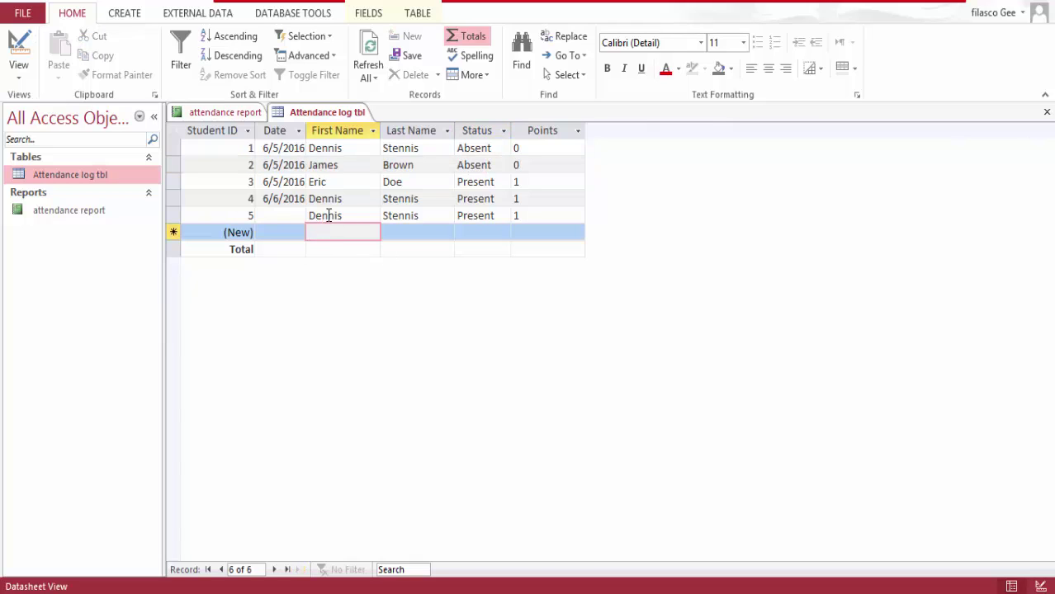
text(Dennis)
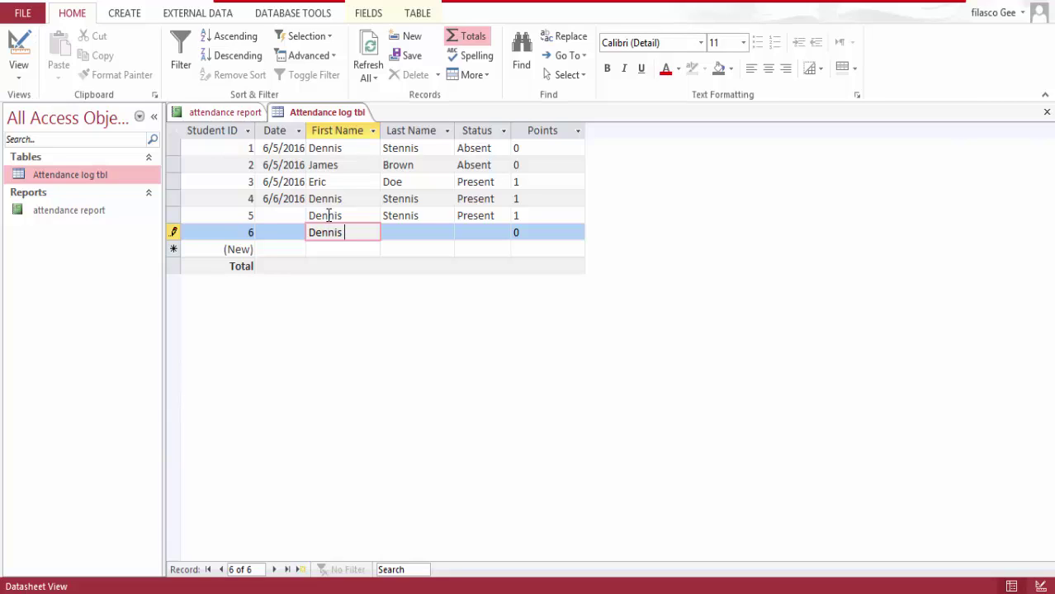
key(Tab)
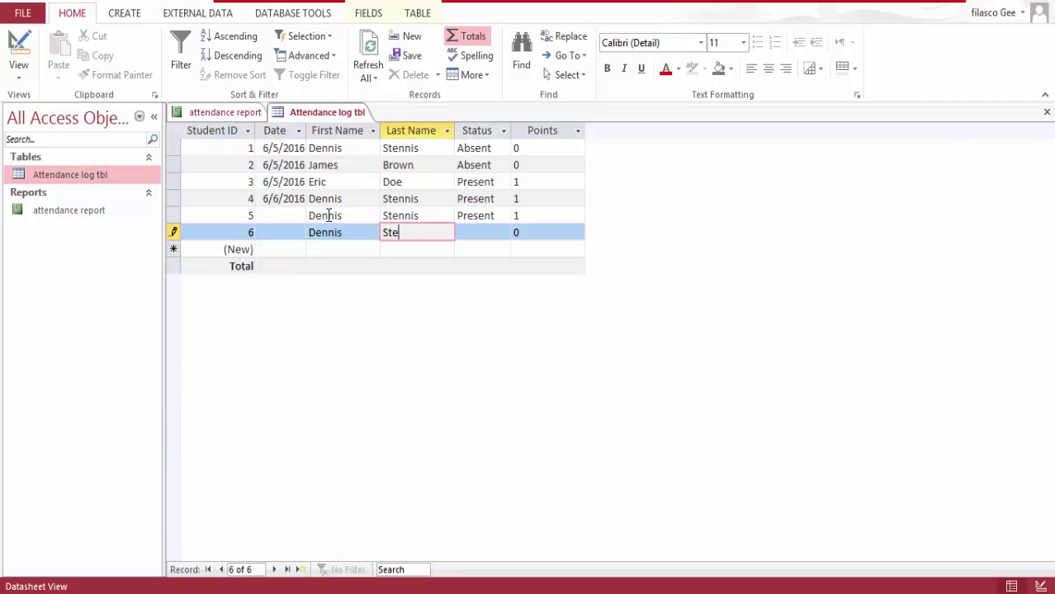
key(Tab)
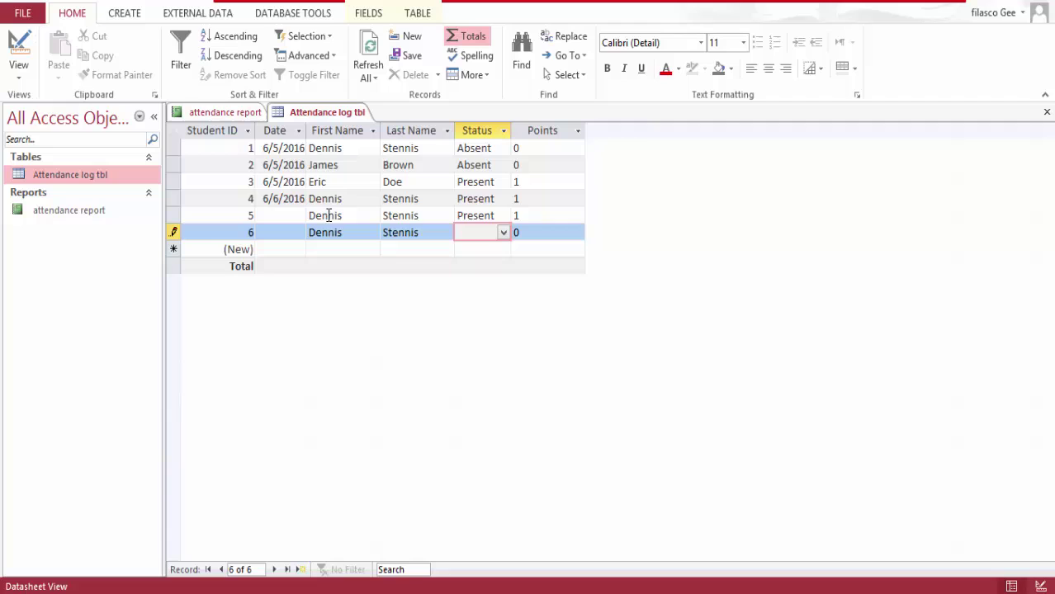
click(502, 233)
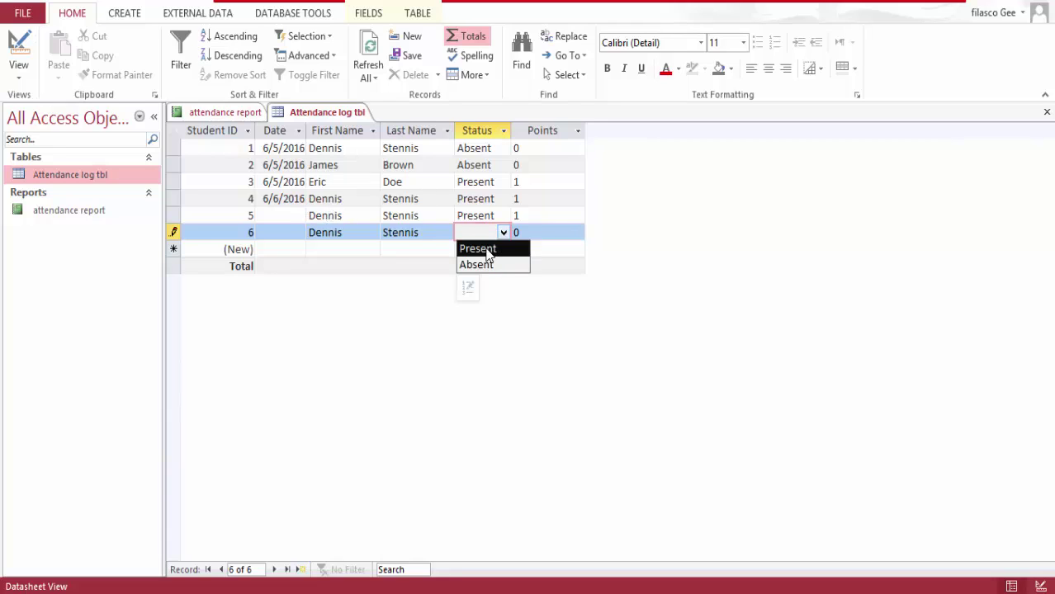
click(479, 246)
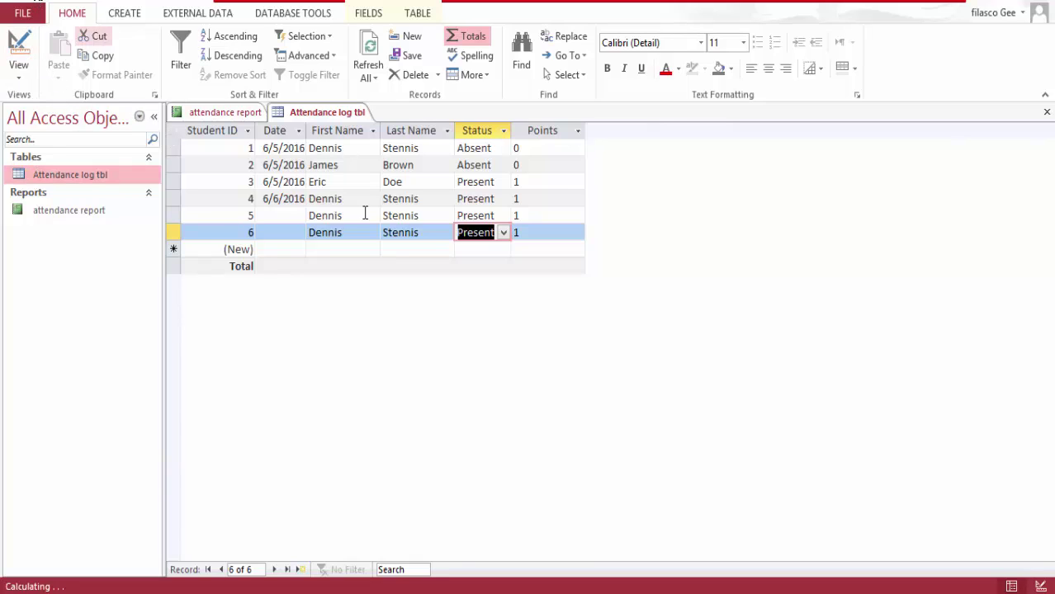
Bring up the attendance table tab's shortcut menu to close the open objects
right_click(320, 113)
click(347, 121)
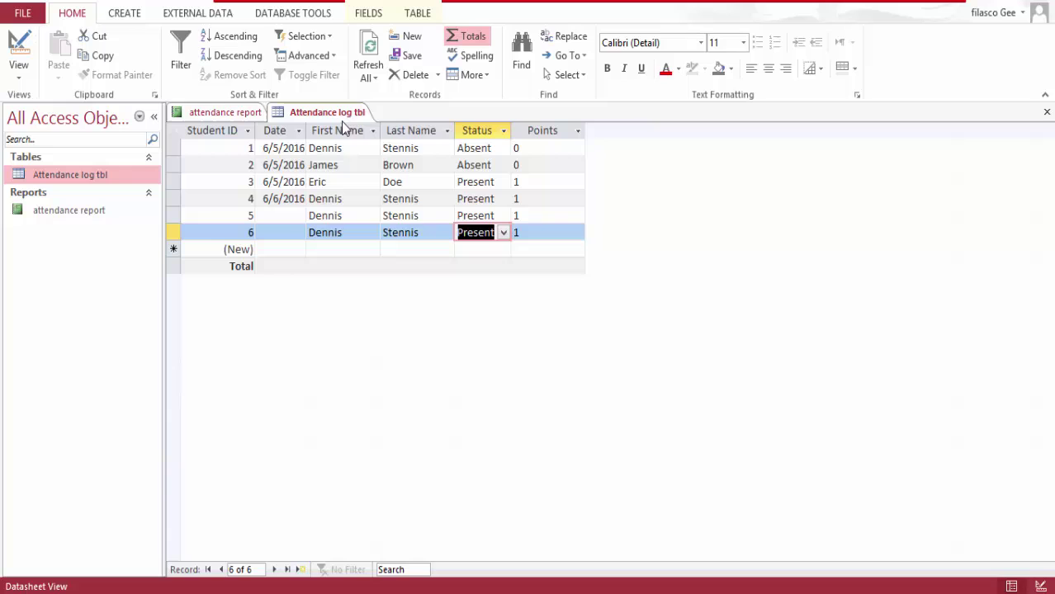
right_click(342, 110)
Close all objects, review the report showing 3 points (2.50%), and reopen Attendance log tbl
click(381, 163)
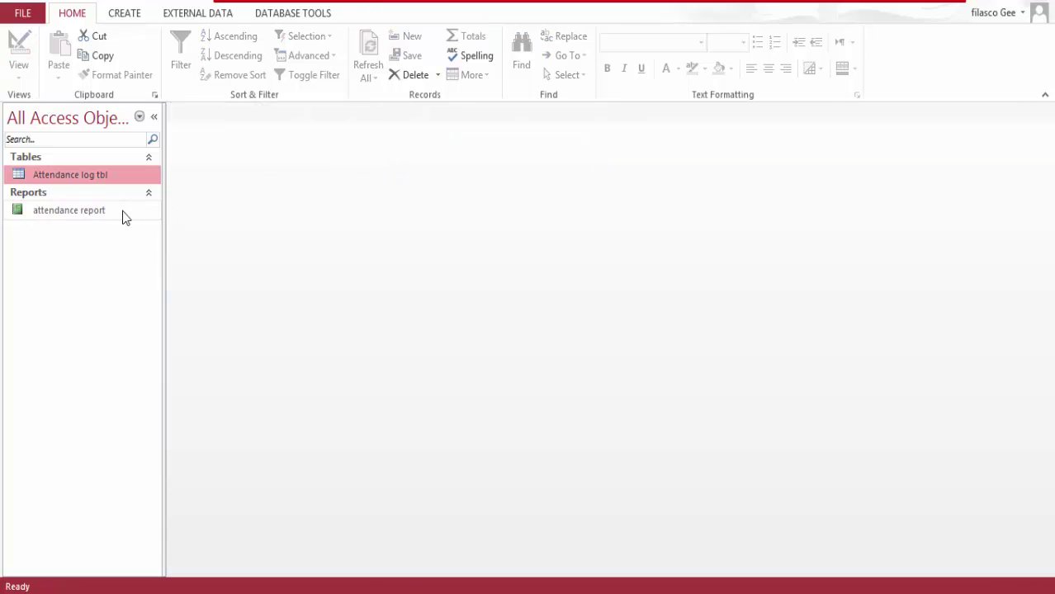
double_click(97, 213)
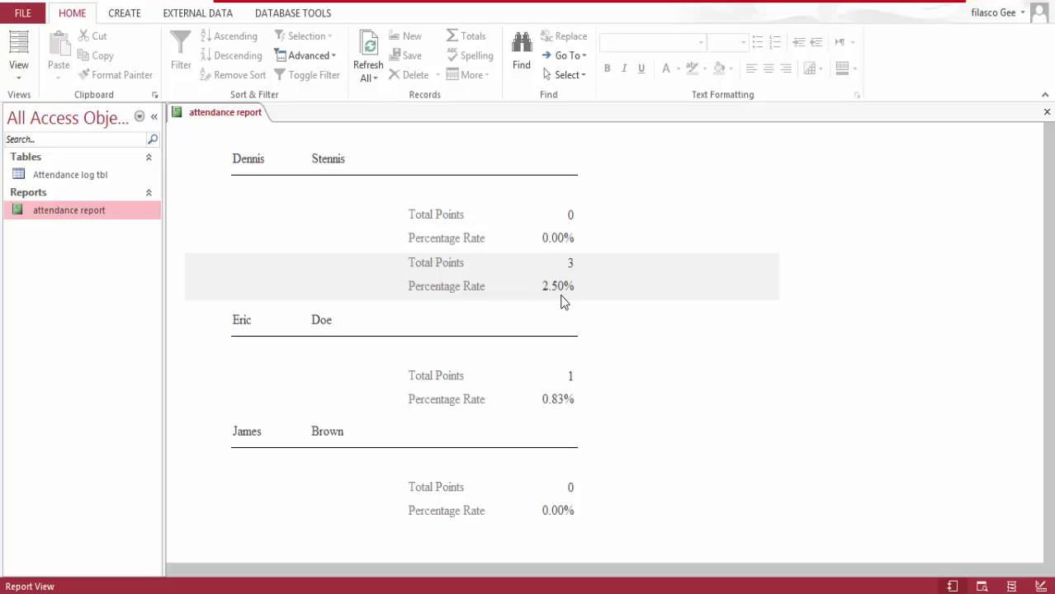
double_click(82, 174)
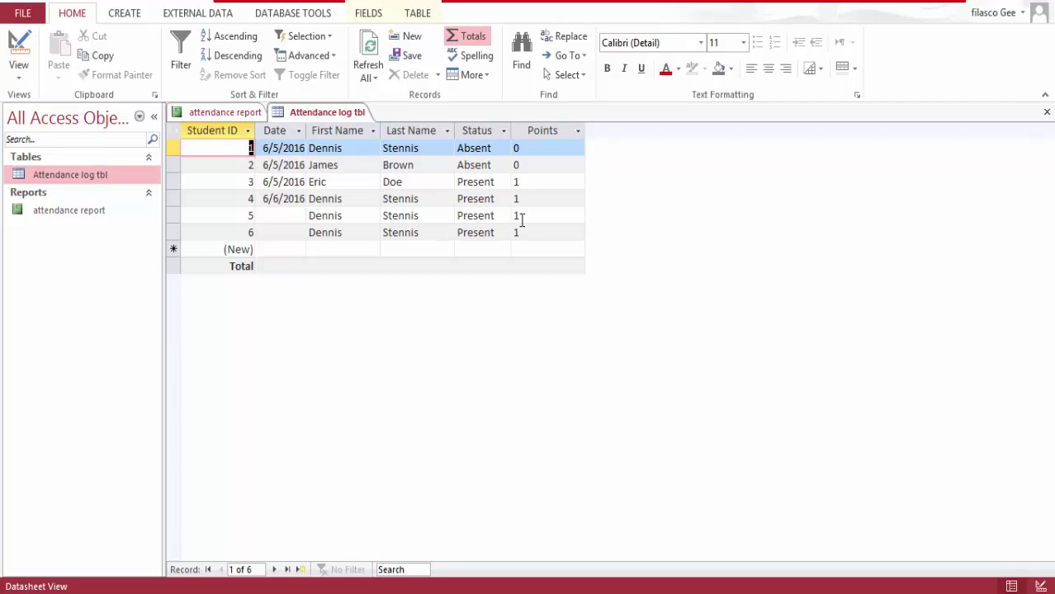
Set record 1 back to Present and date records 5 and 6 as 6/8/2016 and 6/9/2016
click(502, 147)
click(494, 165)
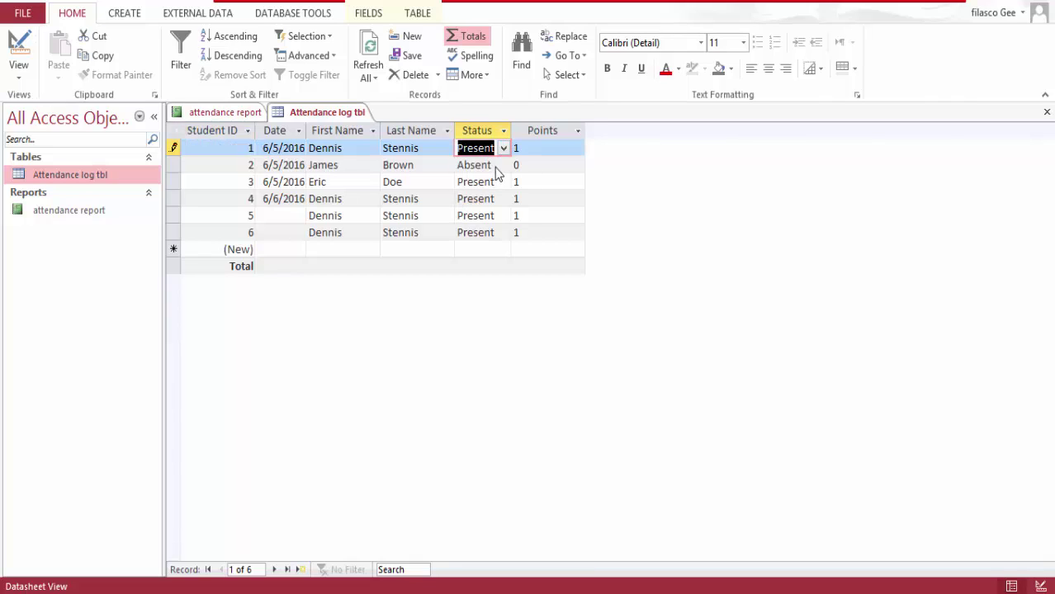
click(301, 213)
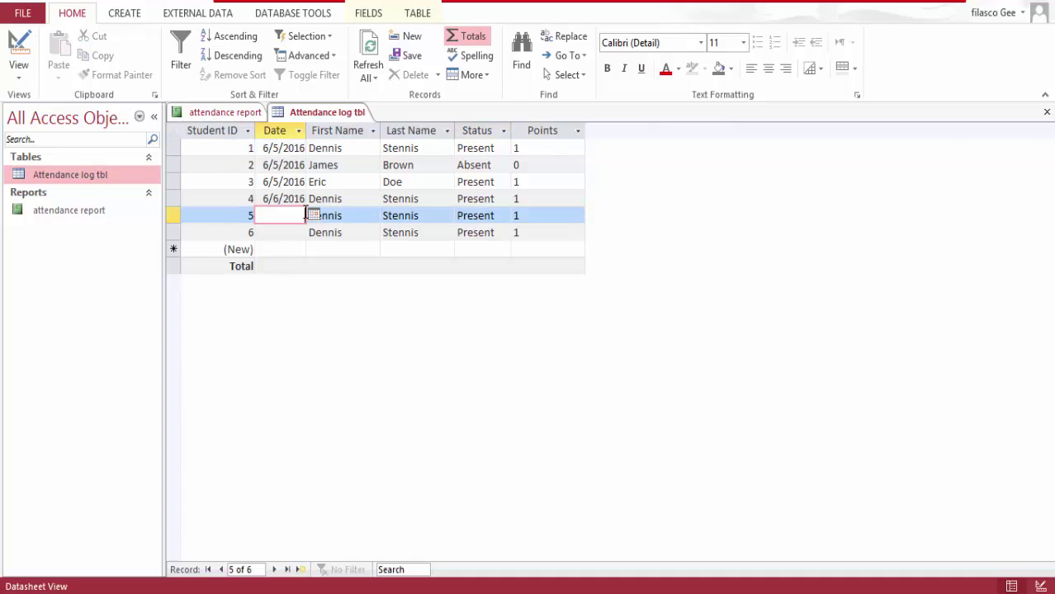
click(312, 215)
click(253, 278)
click(303, 234)
click(313, 232)
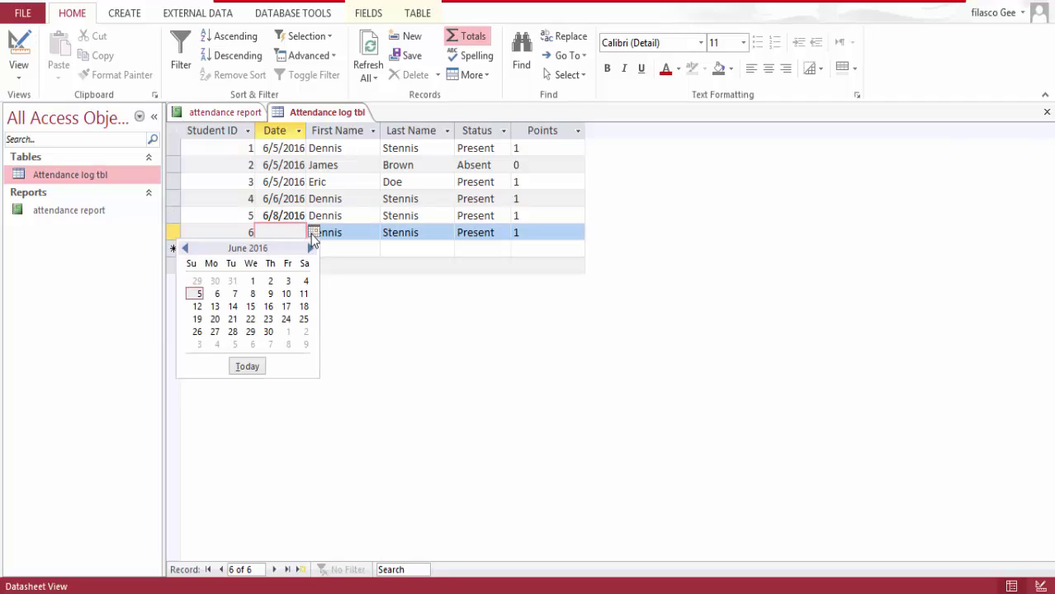
click(267, 294)
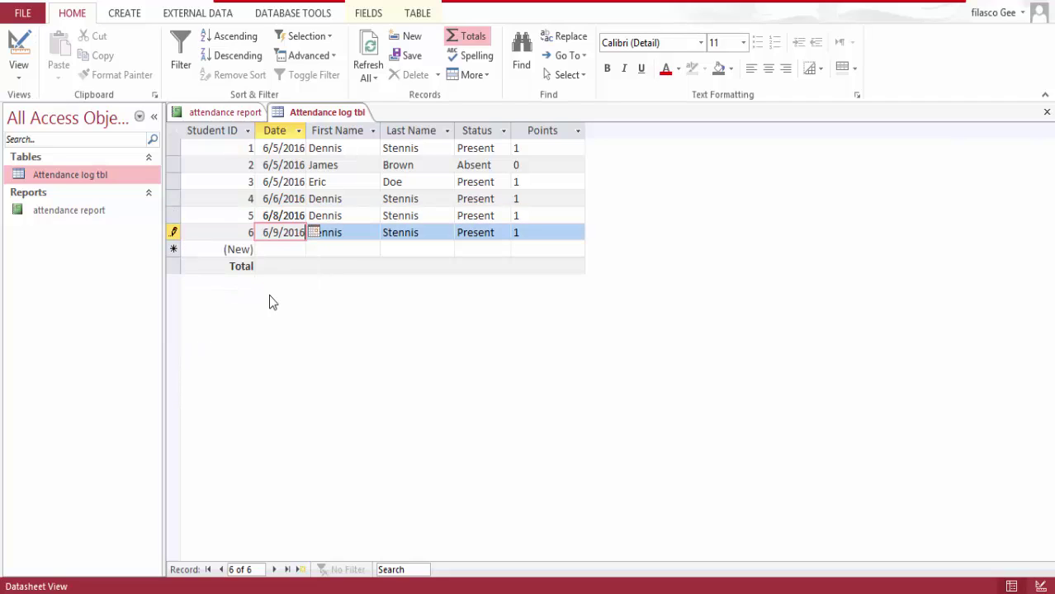
click(40, 3)
Close all objects and reopen the attendance report to see the updated totals
right_click(346, 115)
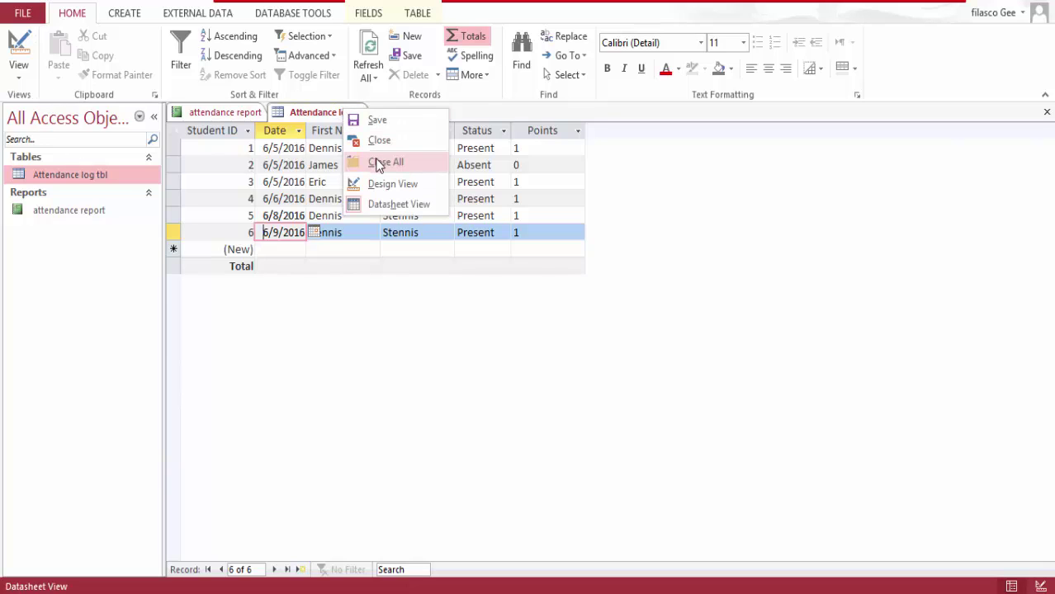
click(373, 161)
click(97, 217)
double_click(98, 217)
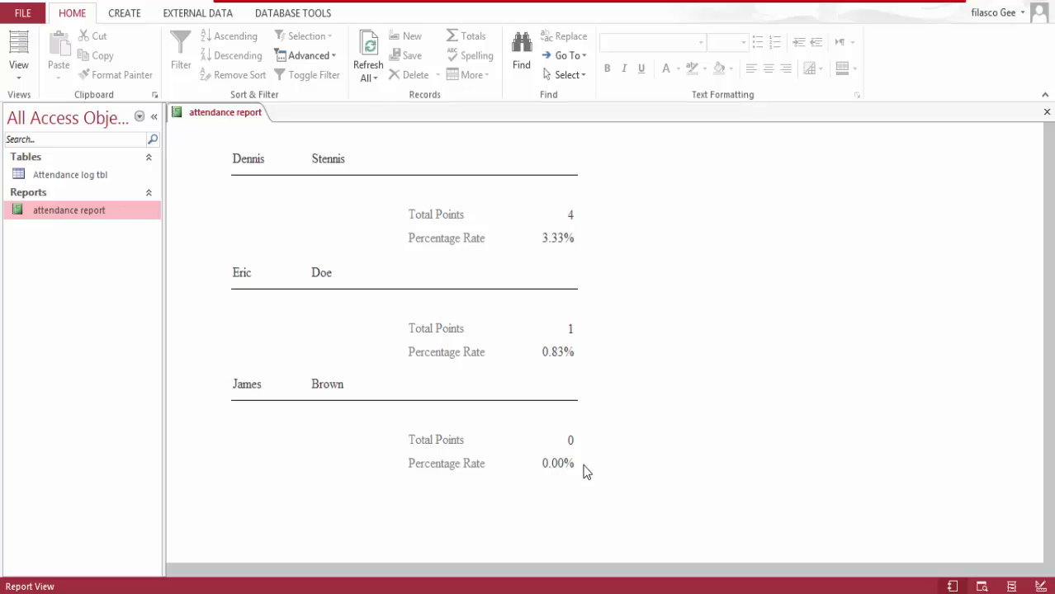
Set record 2 to Present, close the table and report, and reopen the report to refresh totals
double_click(66, 175)
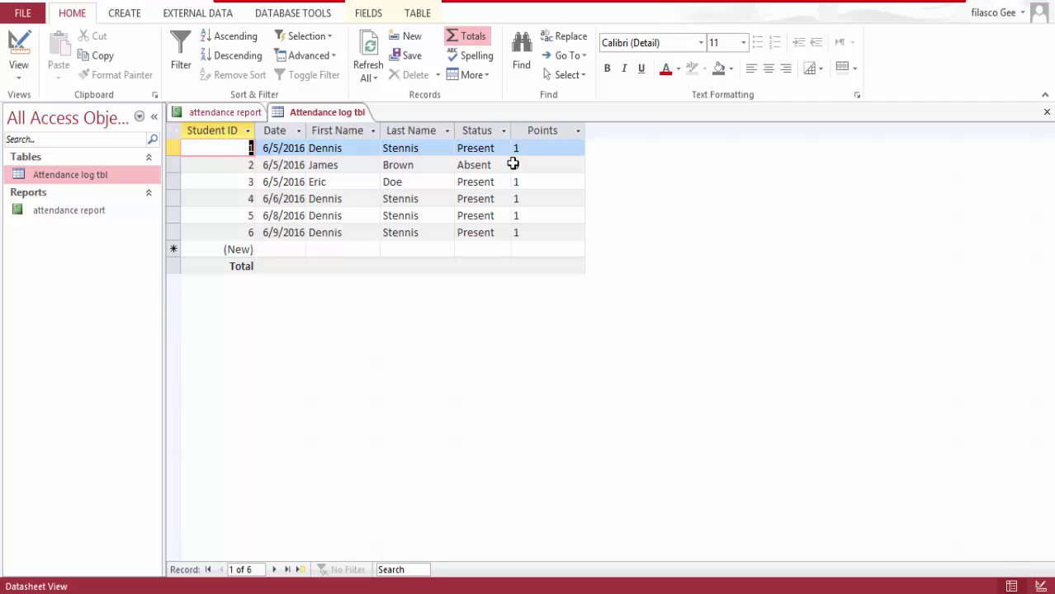
click(504, 165)
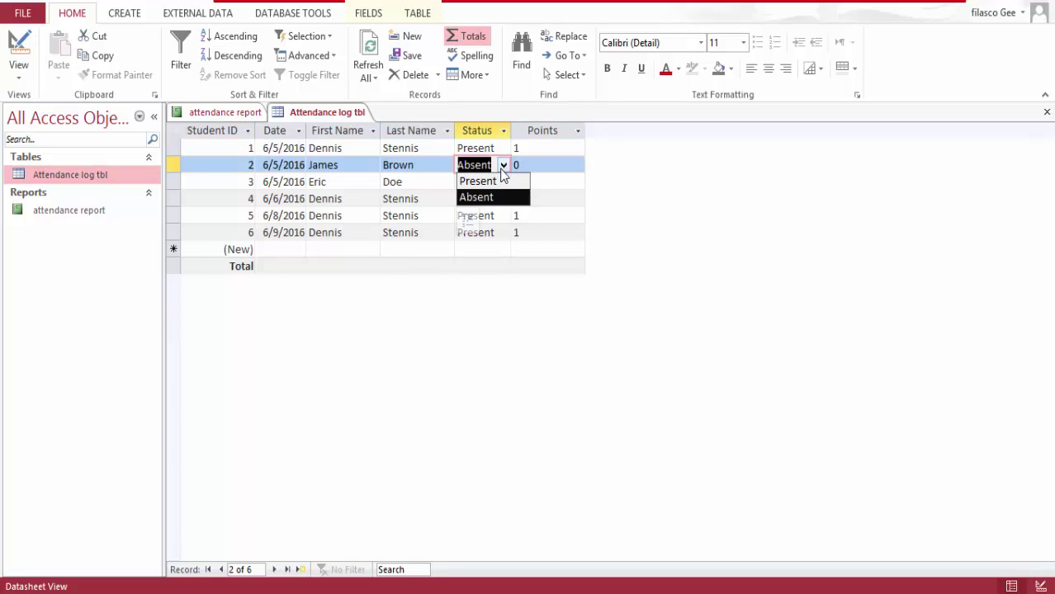
click(487, 180)
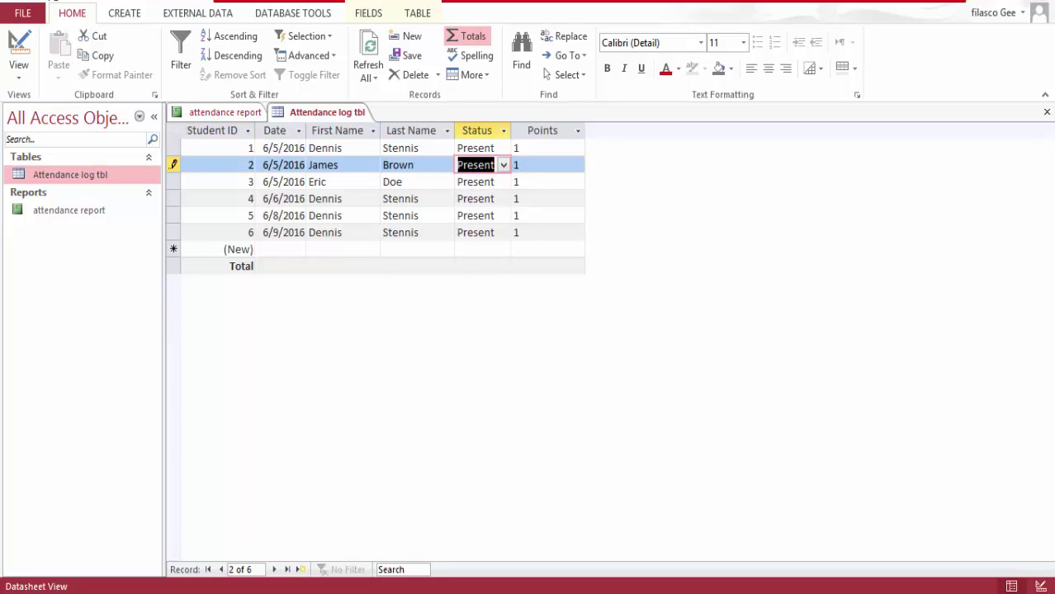
right_click(308, 114)
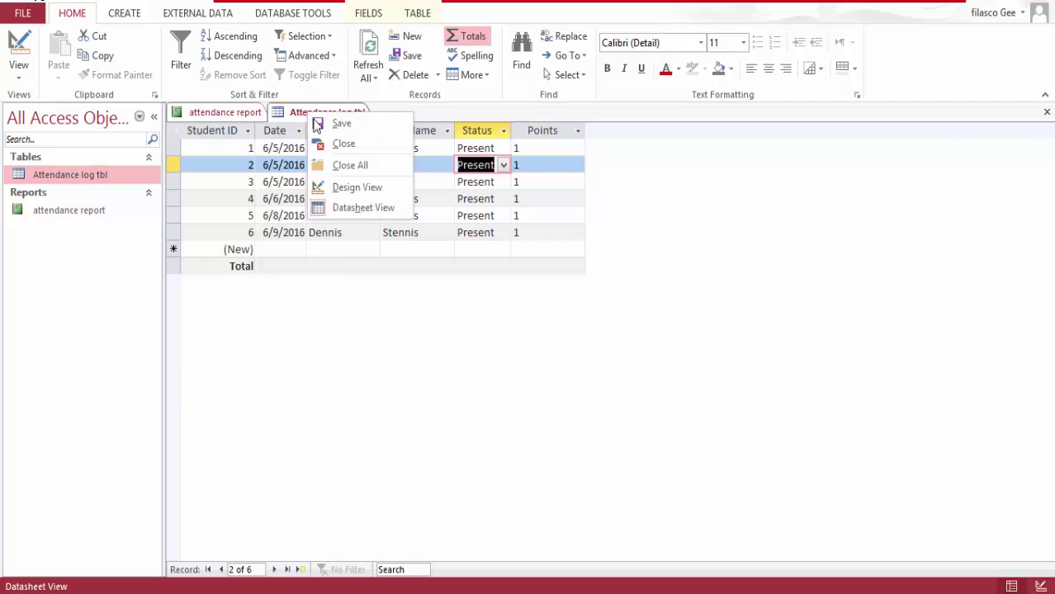
click(341, 146)
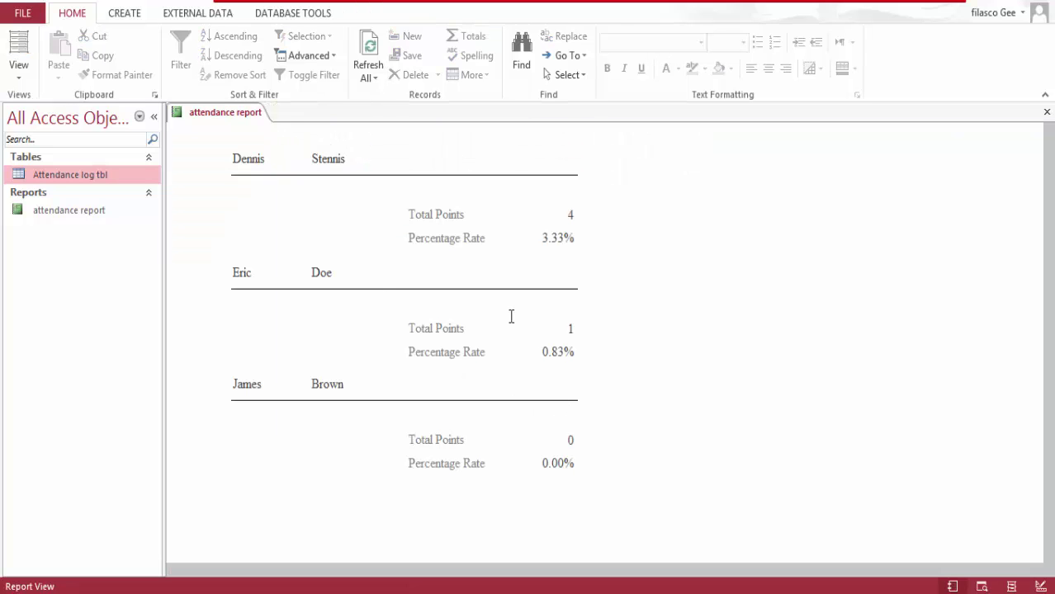
right_click(253, 113)
click(272, 138)
double_click(69, 211)
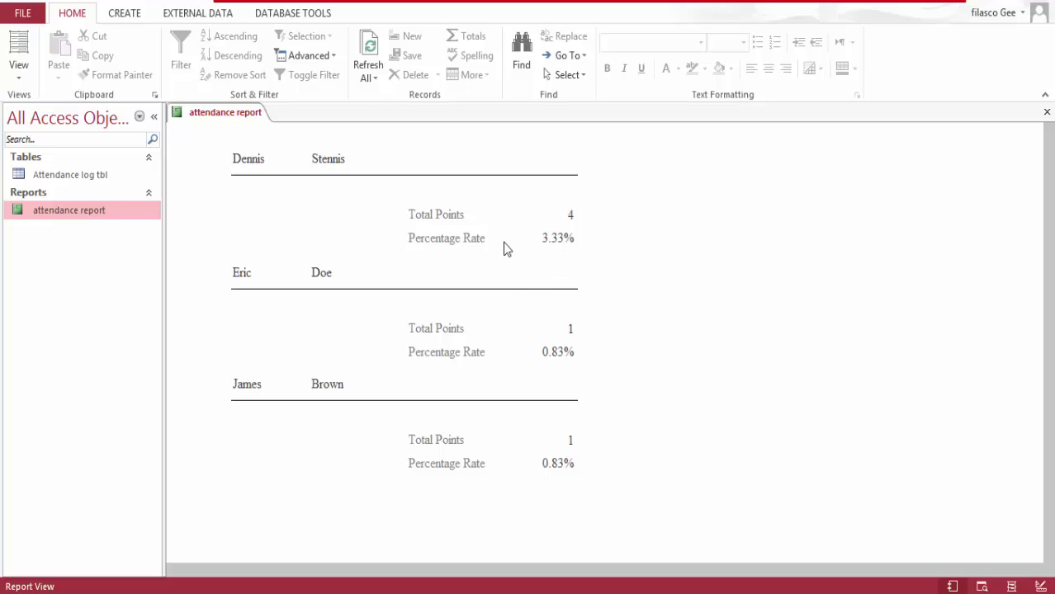
Open Attendance log tbl, try Design View, accept read-only, then close all open objects
double_click(94, 176)
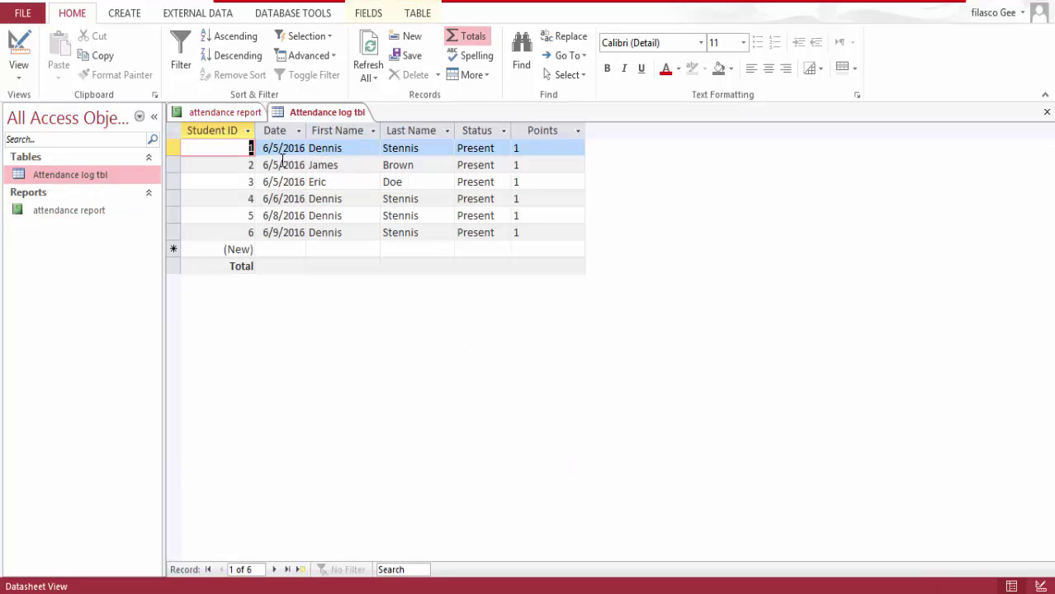
click(31, 53)
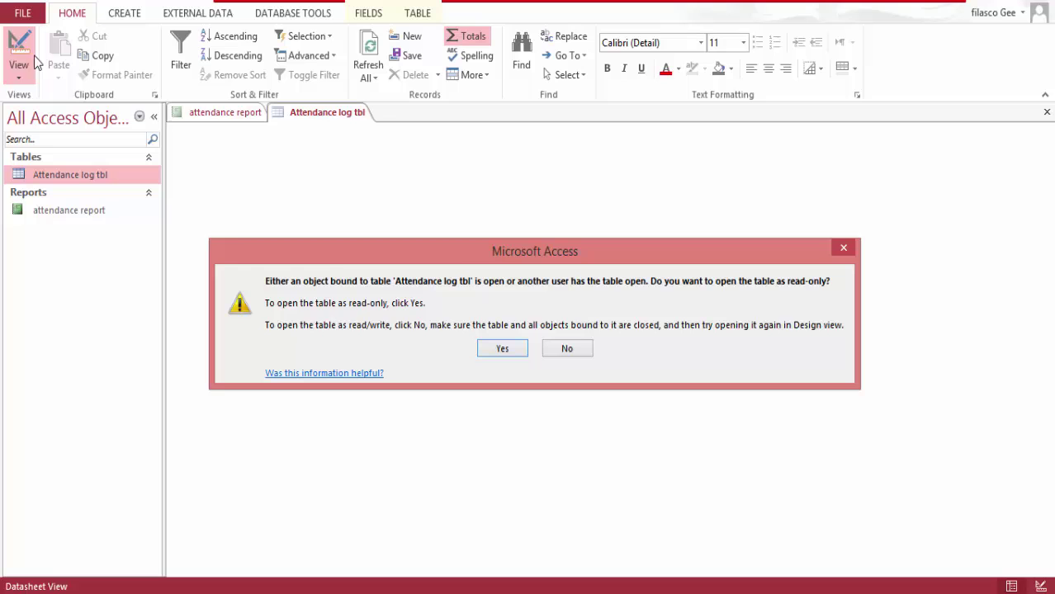
click(504, 350)
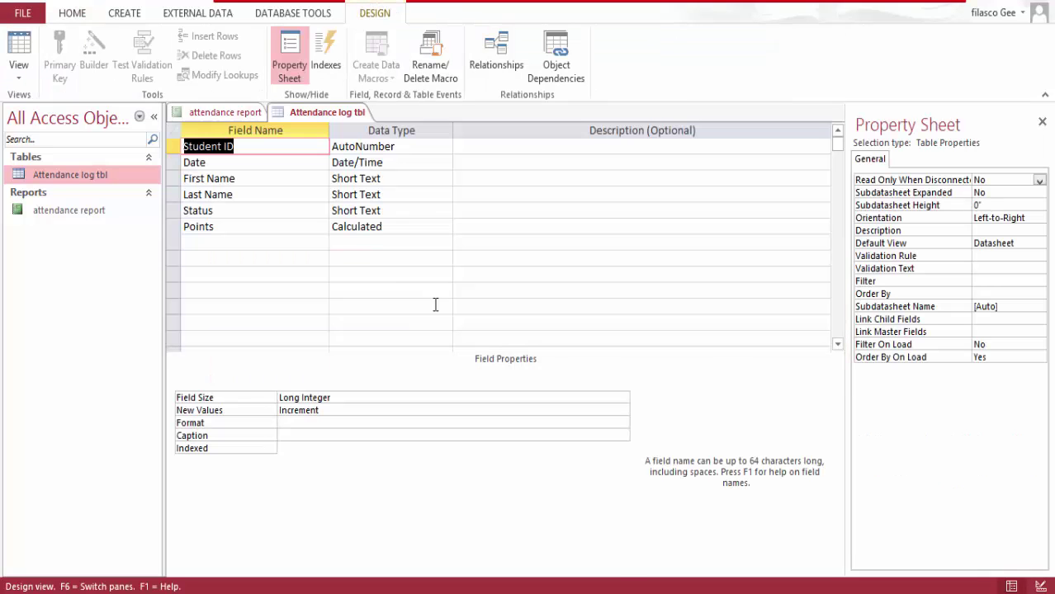
right_click(327, 114)
click(376, 151)
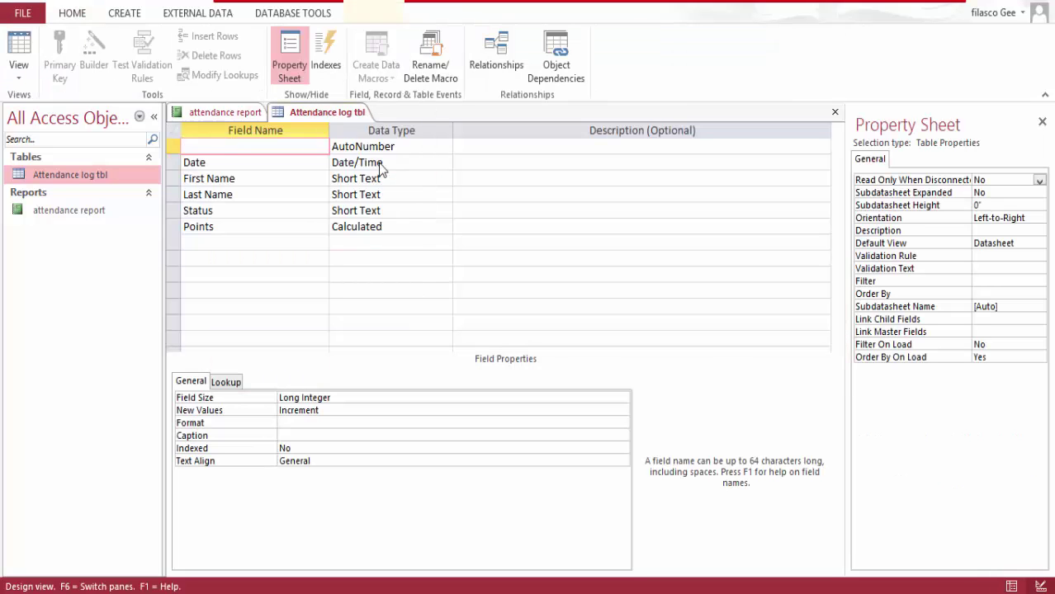
Reopen Attendance log tbl and switch it to Design View
double_click(97, 175)
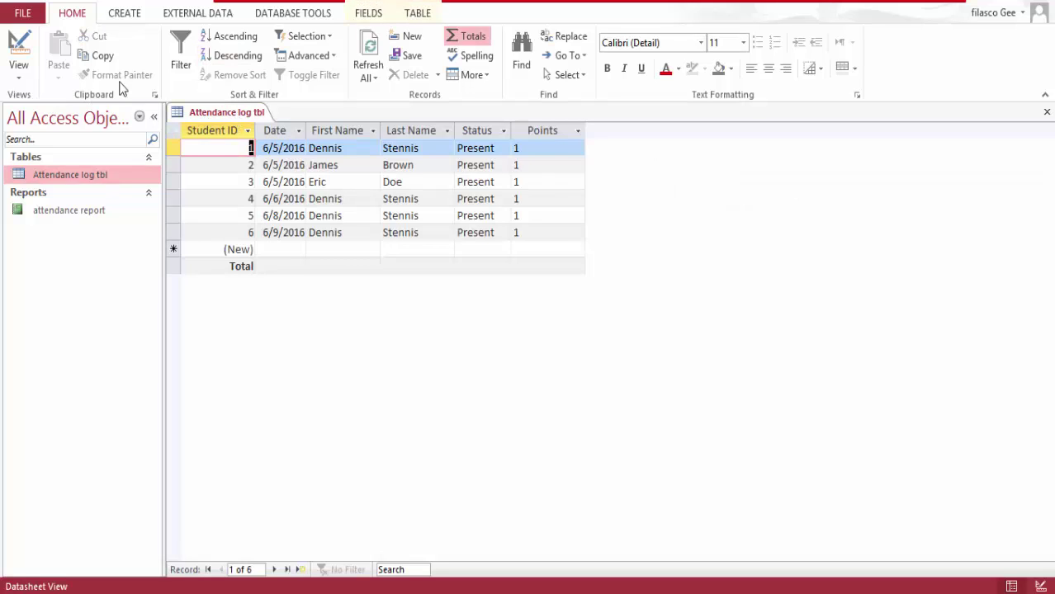
click(19, 67)
click(66, 142)
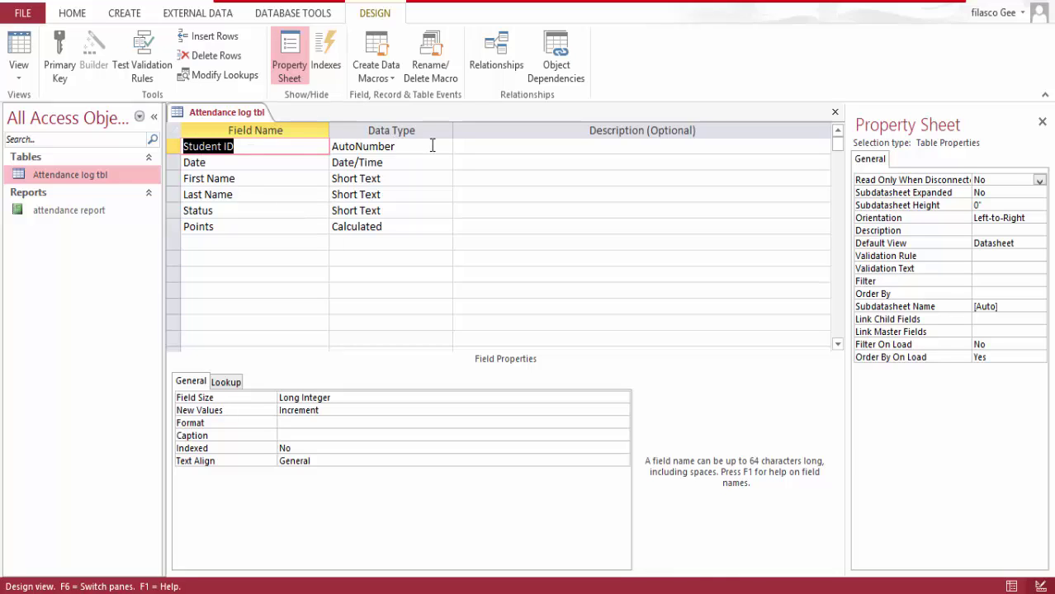
click(18, 46)
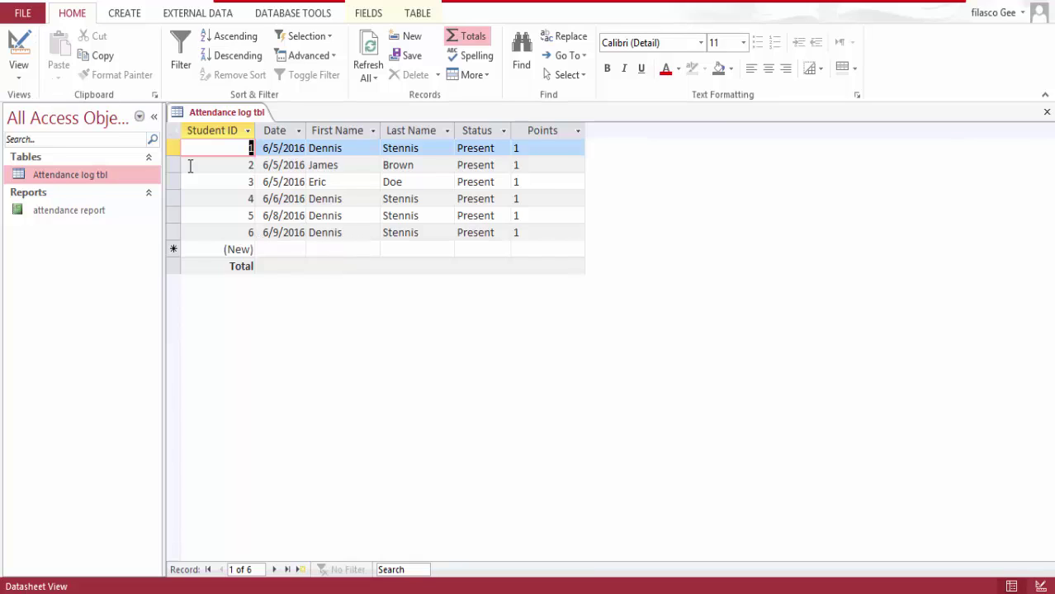
click(22, 78)
click(97, 155)
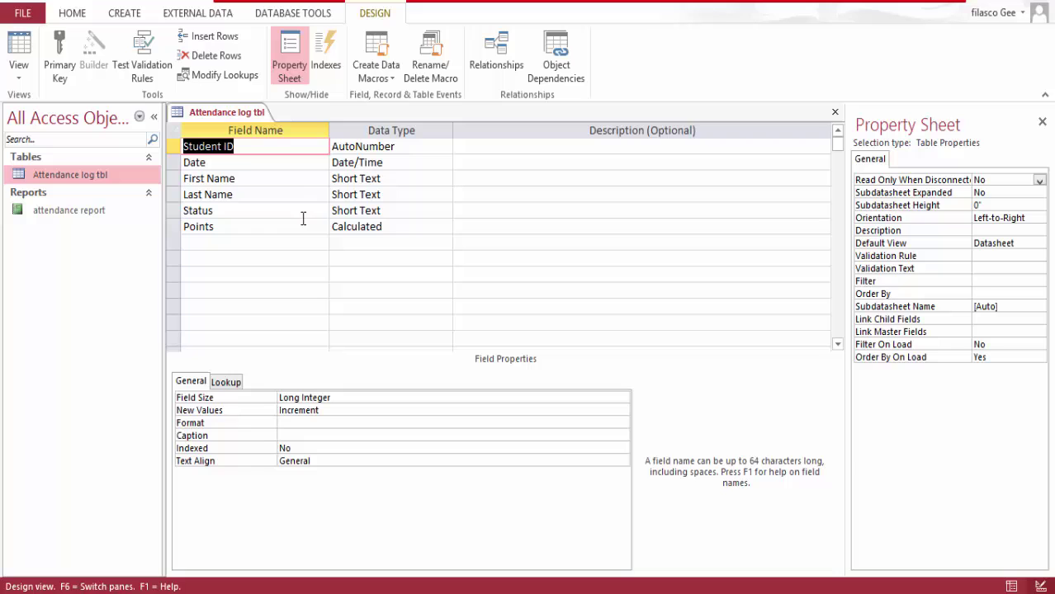
Turn Status into a Lookup Wizard list of typed values Present and Absent, limited to the list
click(447, 213)
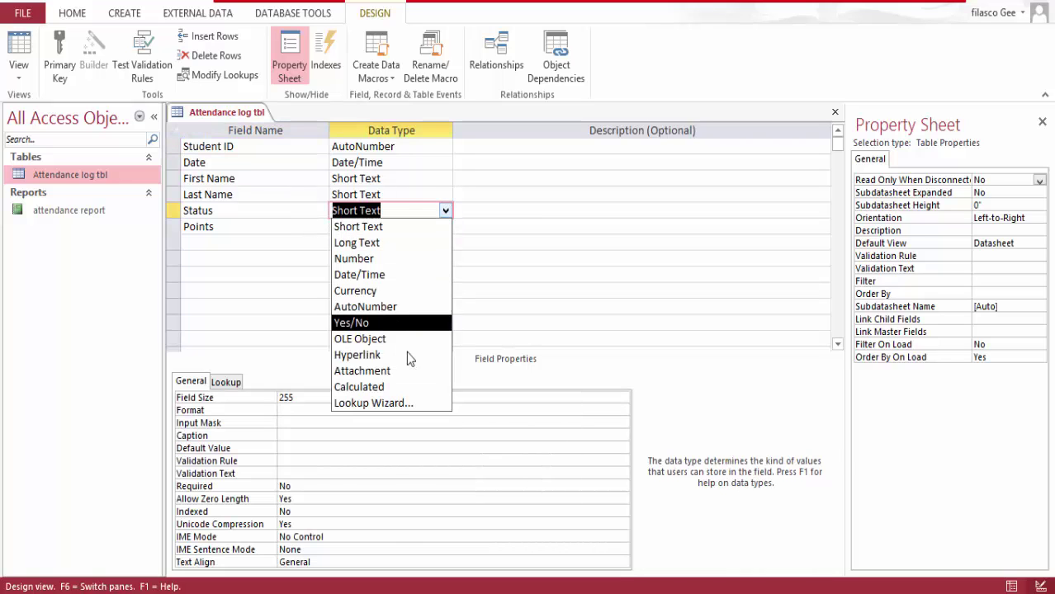
click(405, 401)
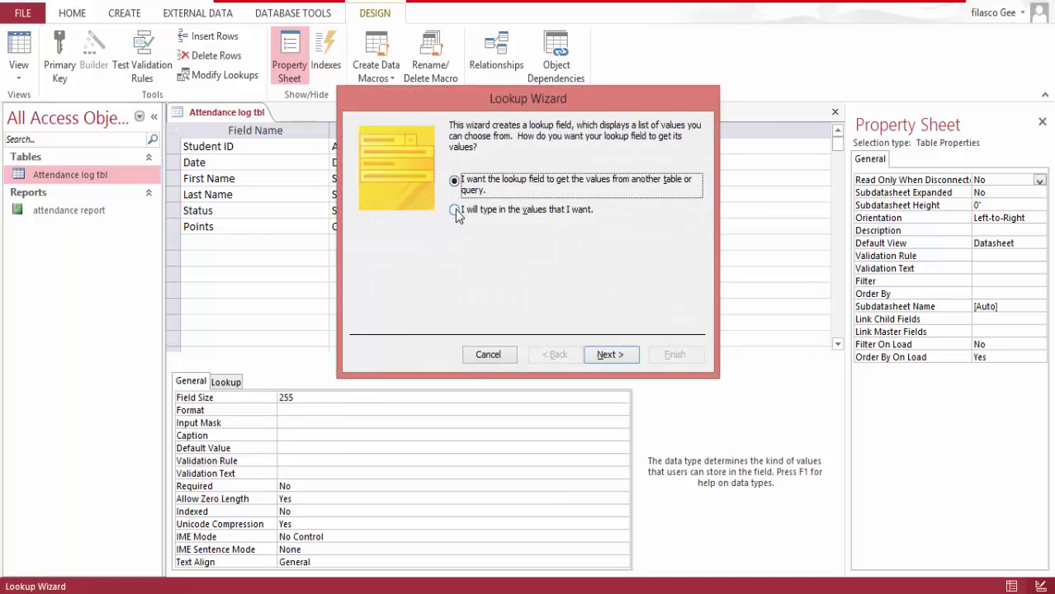
click(455, 209)
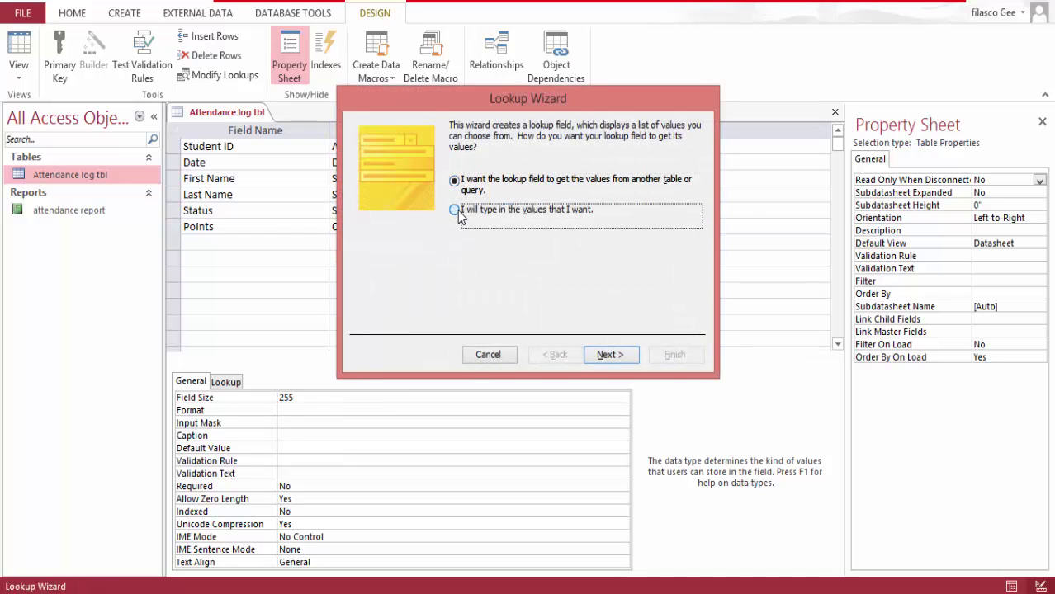
click(607, 354)
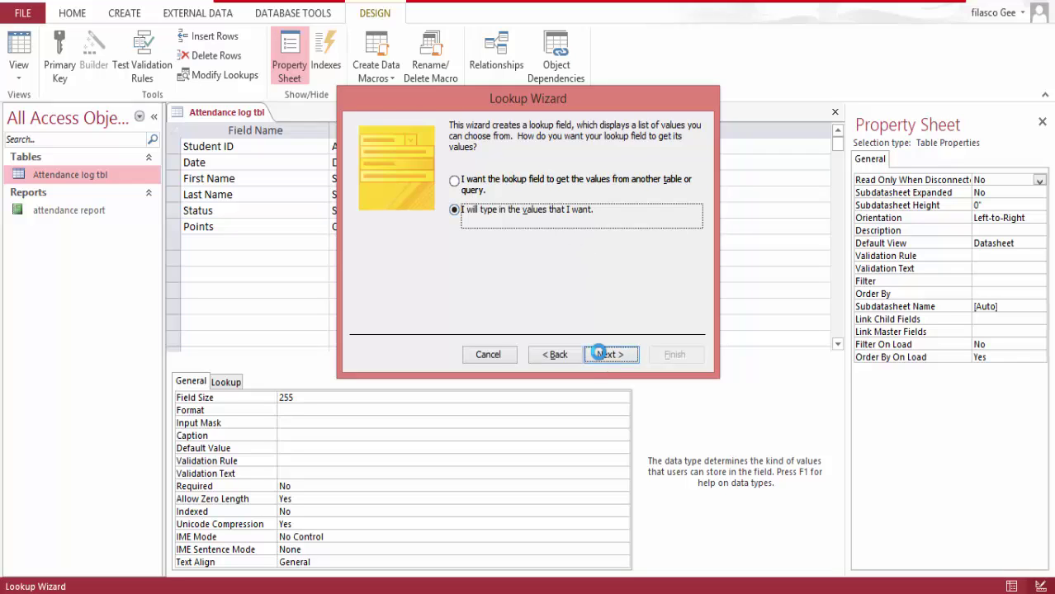
click(424, 225)
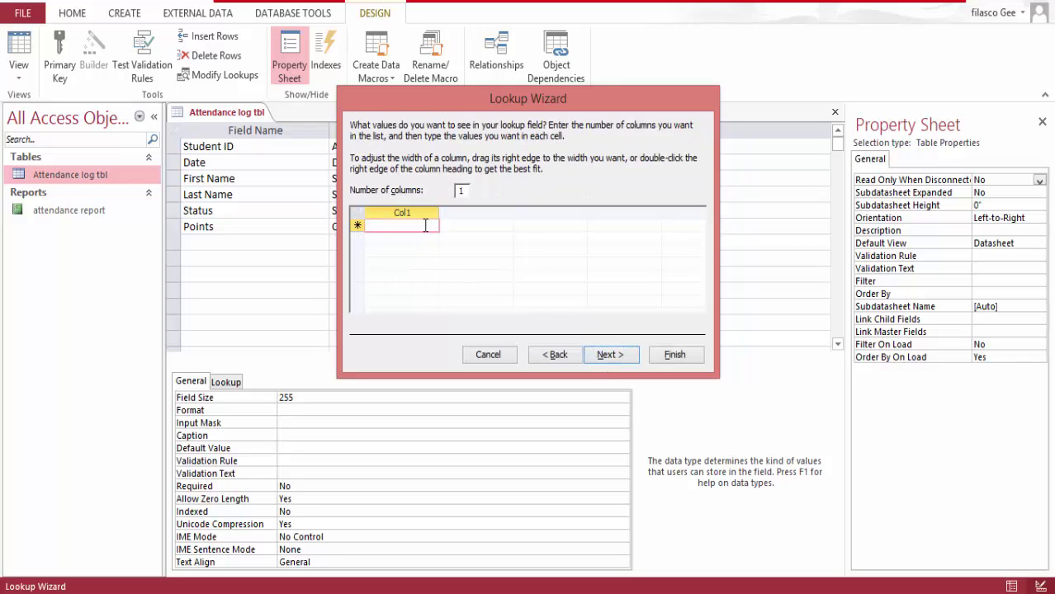
text(Pre)
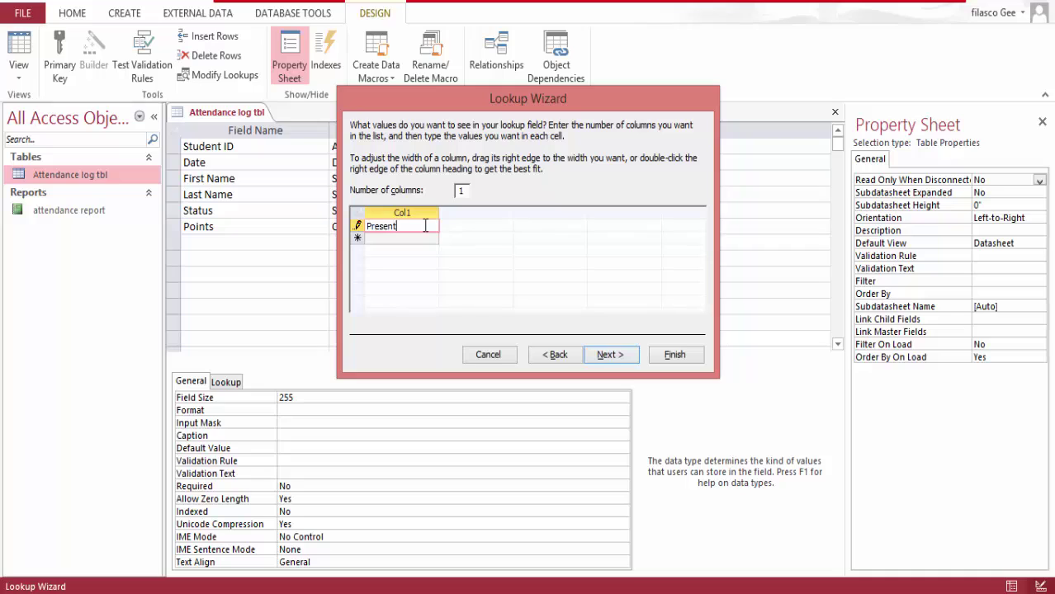
text(sent)
key(Return)
text(Ab)
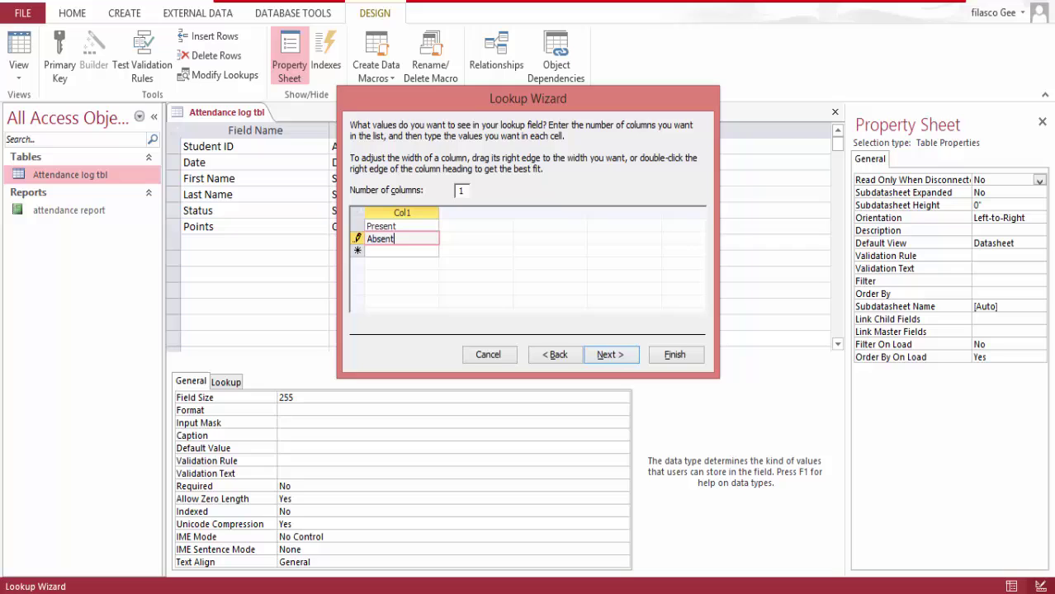
click(608, 354)
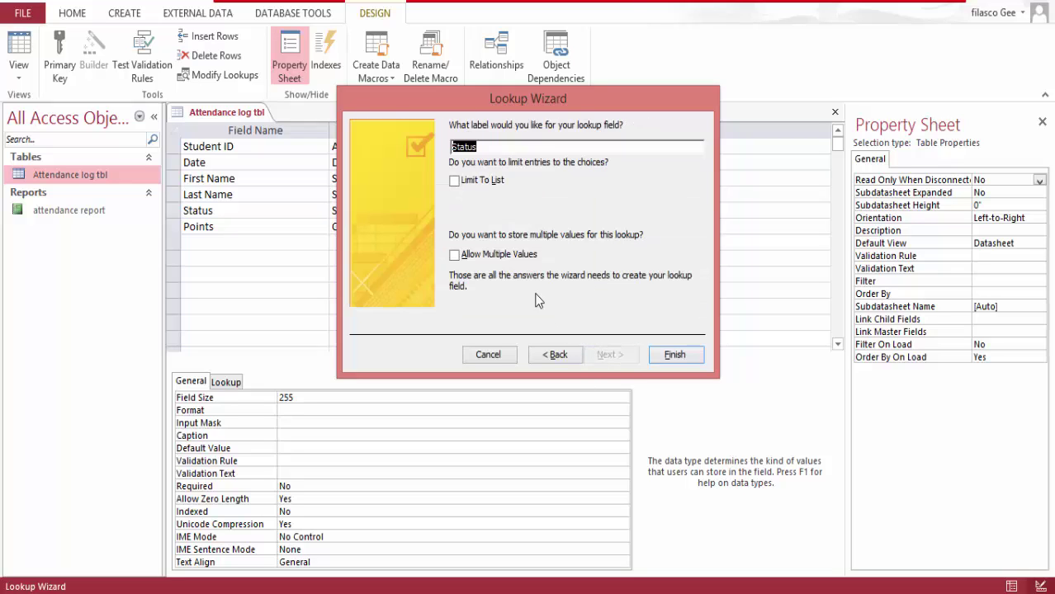
click(456, 180)
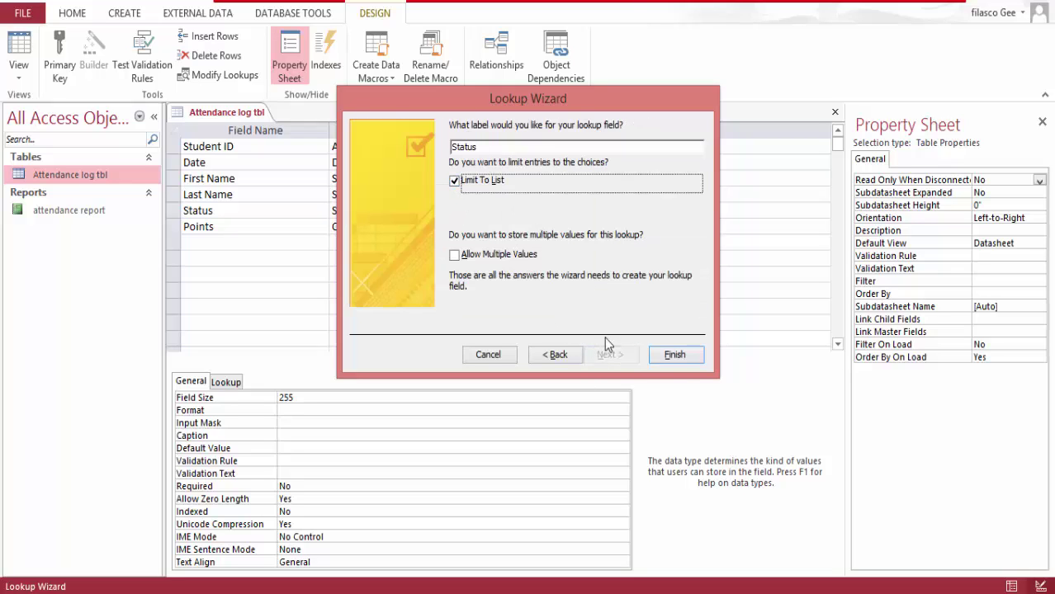
click(676, 355)
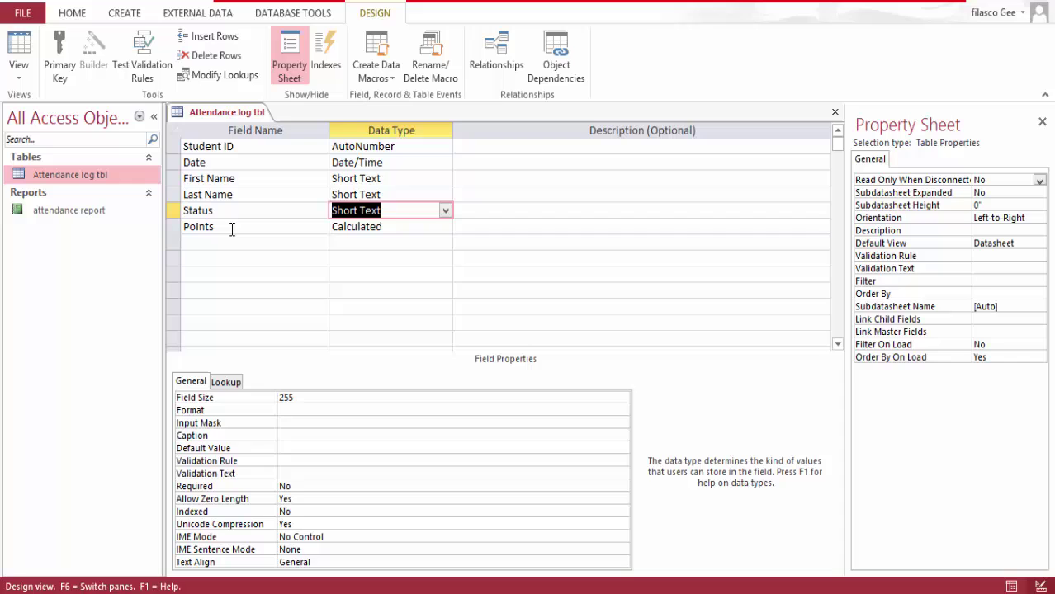
Fix the Points expression to IIf([Status]="Present","1","0") in the Expression Builder
click(232, 231)
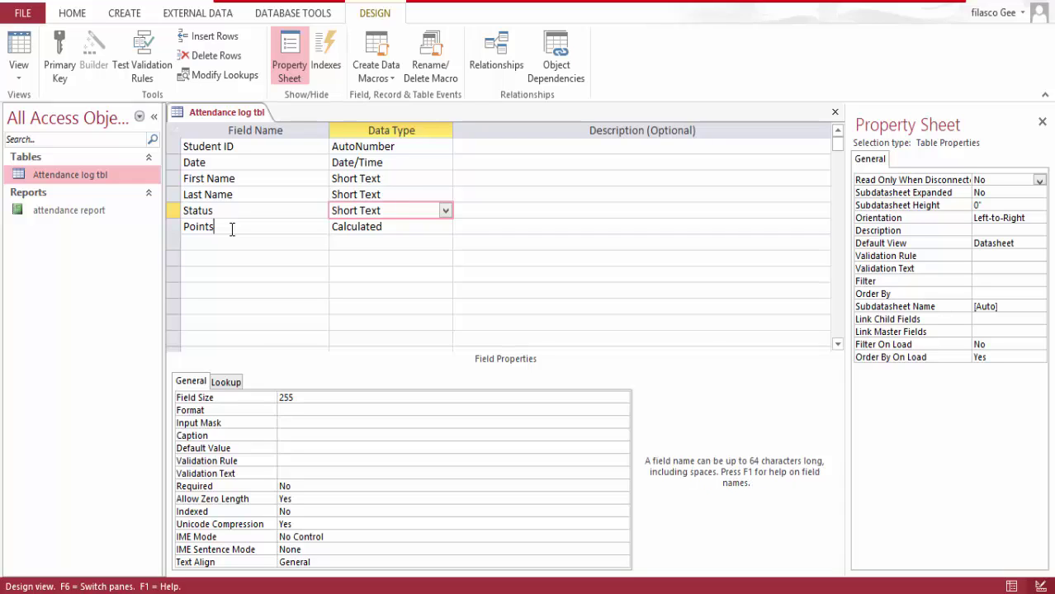
click(429, 226)
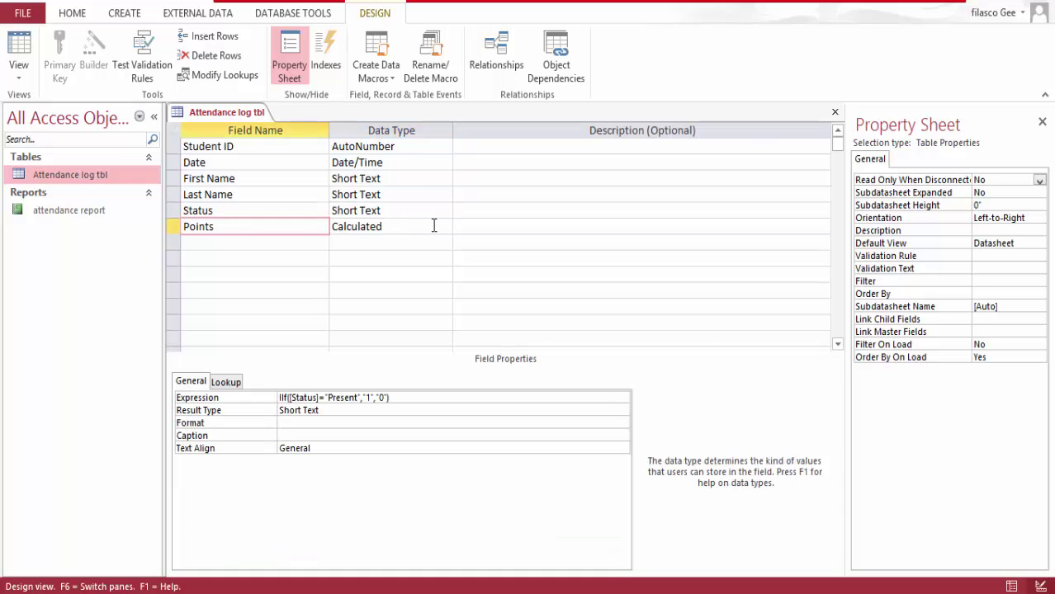
click(426, 397)
click(622, 398)
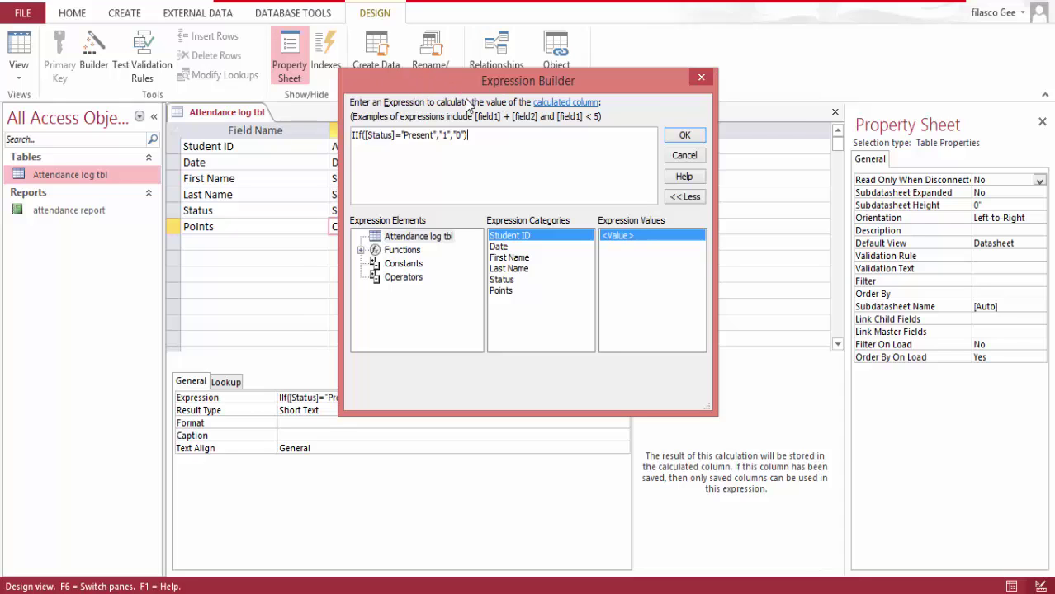
drag(413, 84, 535, 71)
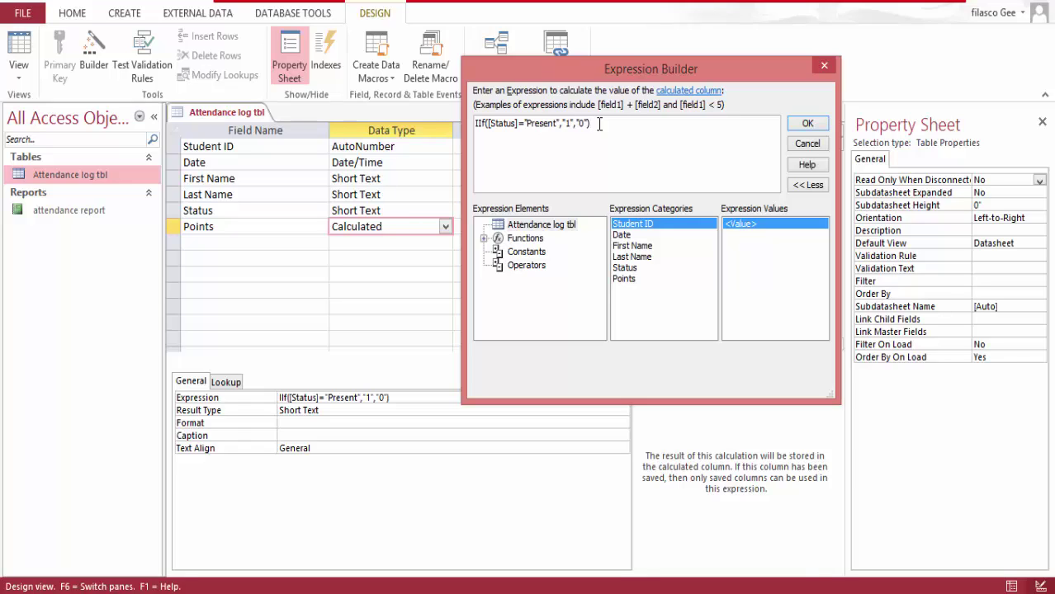
key(BackSpace)
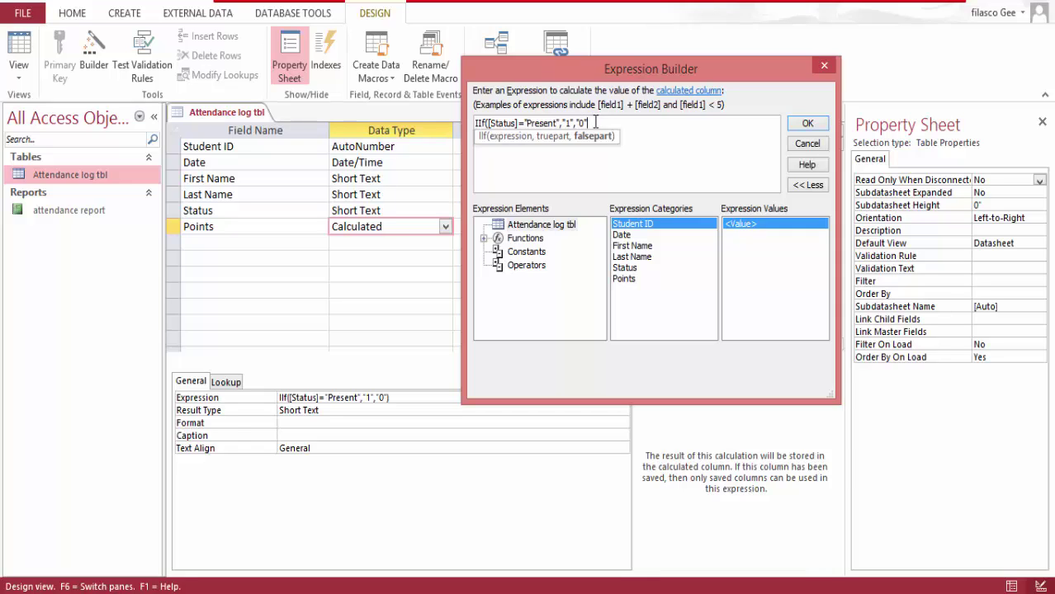
text())
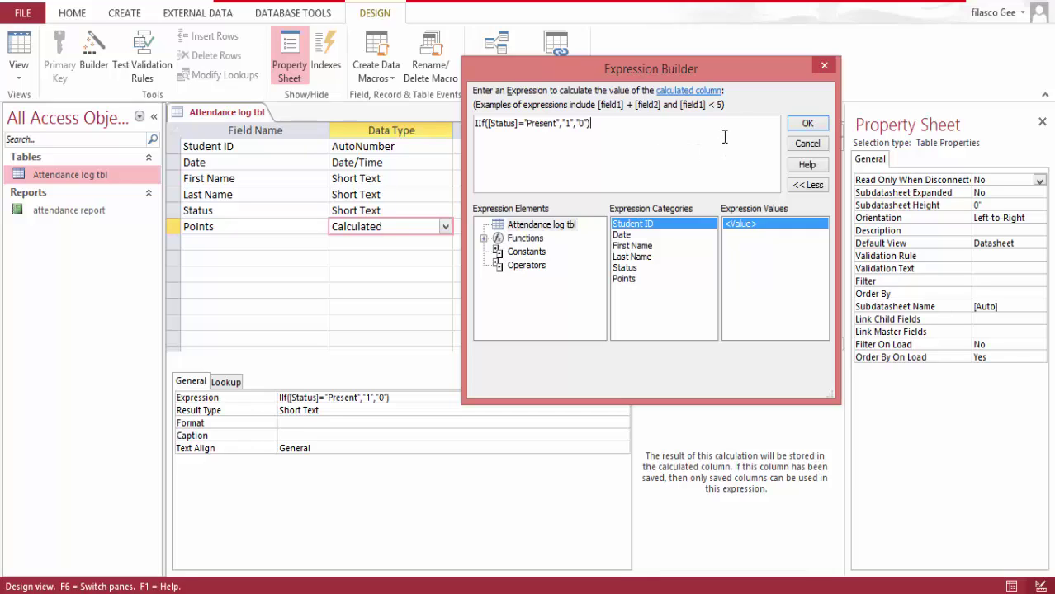
click(796, 125)
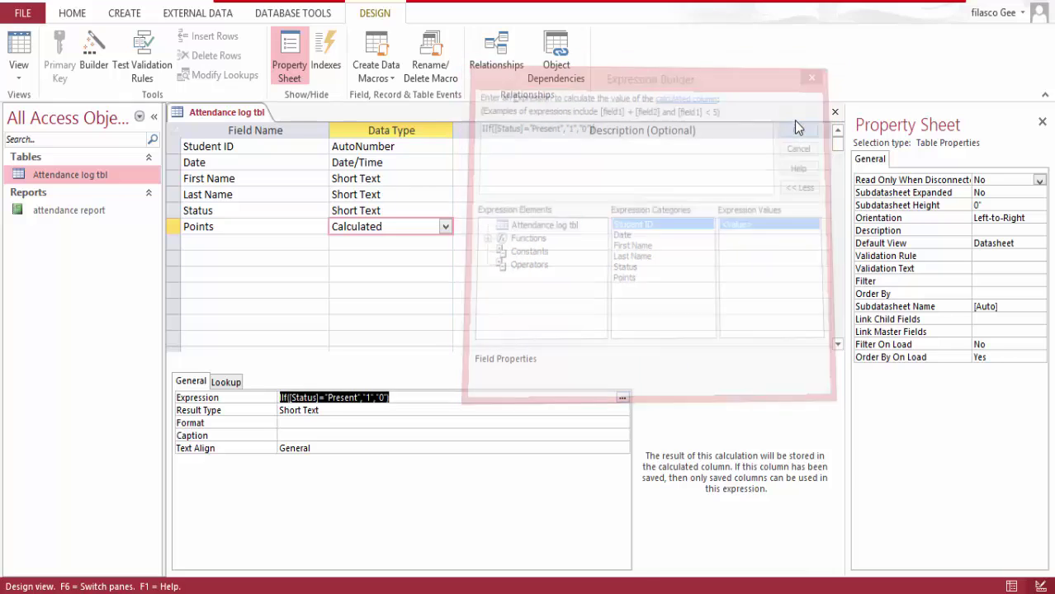
Save the table design changes and switch back to Datasheet View
click(23, 52)
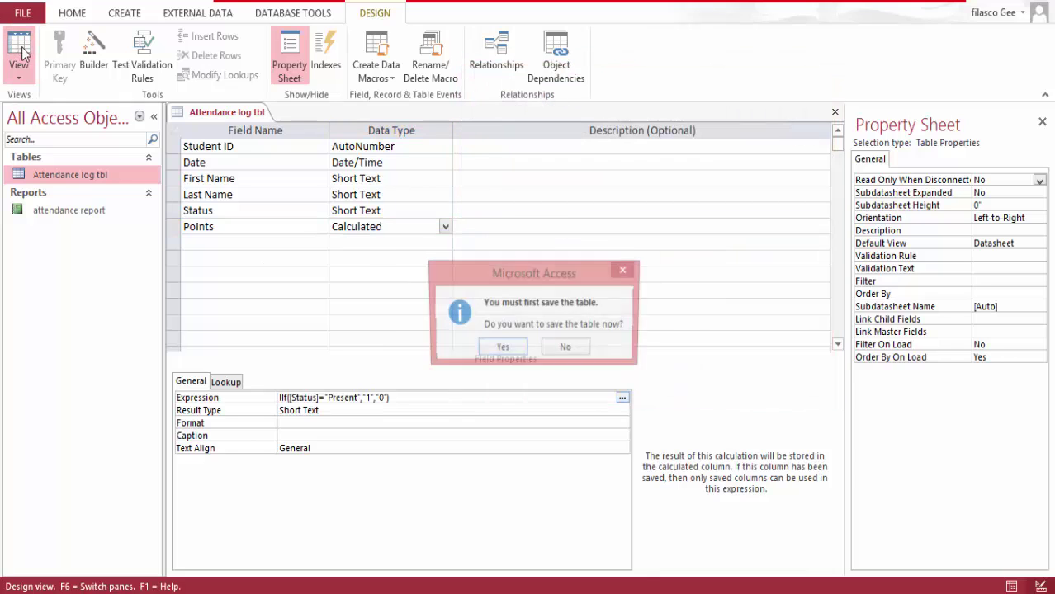
click(509, 351)
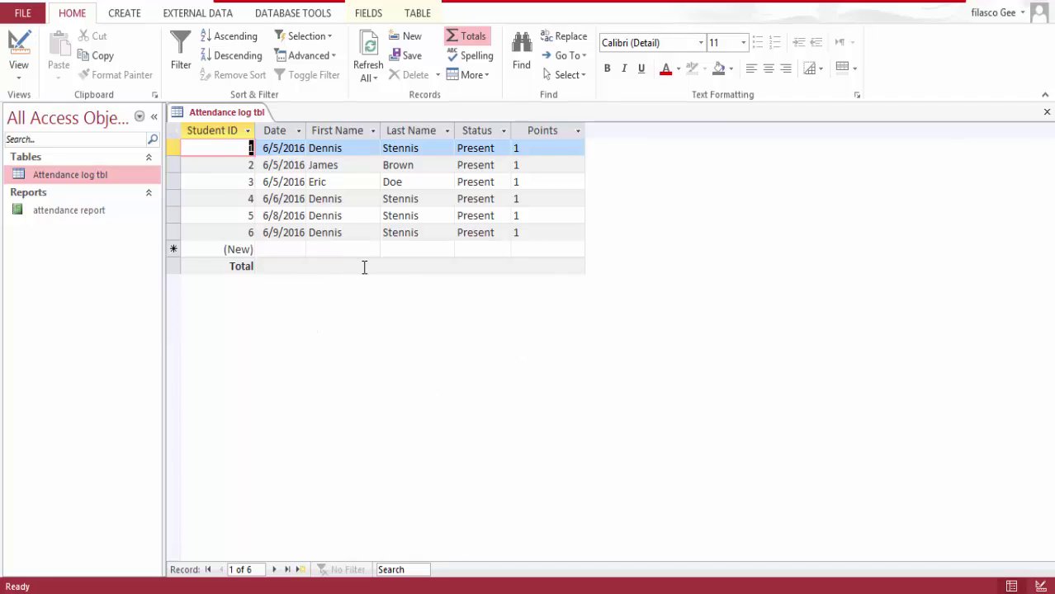
click(126, 15)
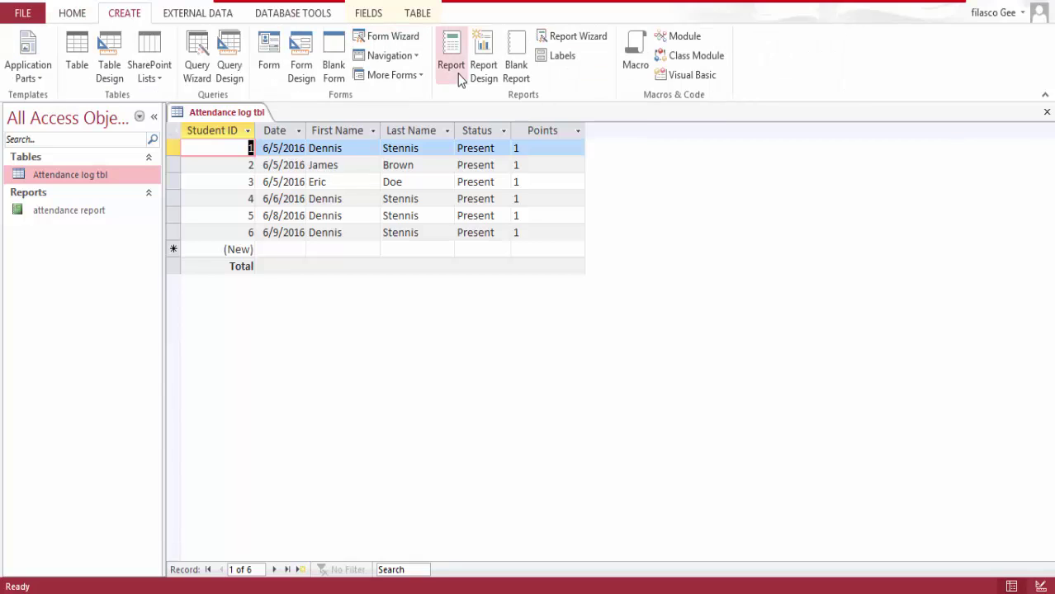
Start a blank report in Design view, widen it to about 7.29 inches, and test-add name fields
click(487, 59)
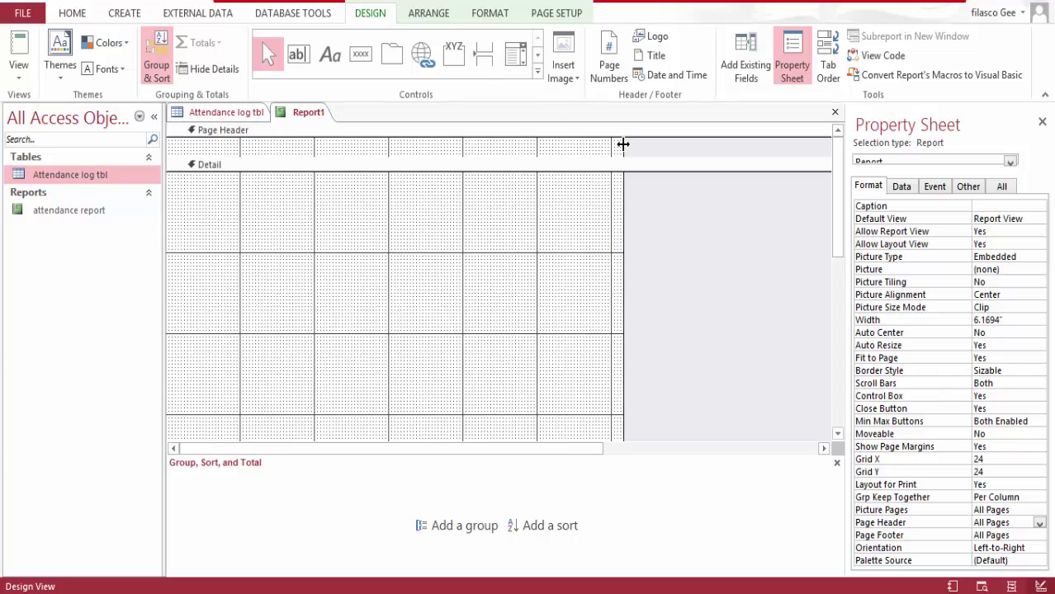
drag(623, 144, 708, 161)
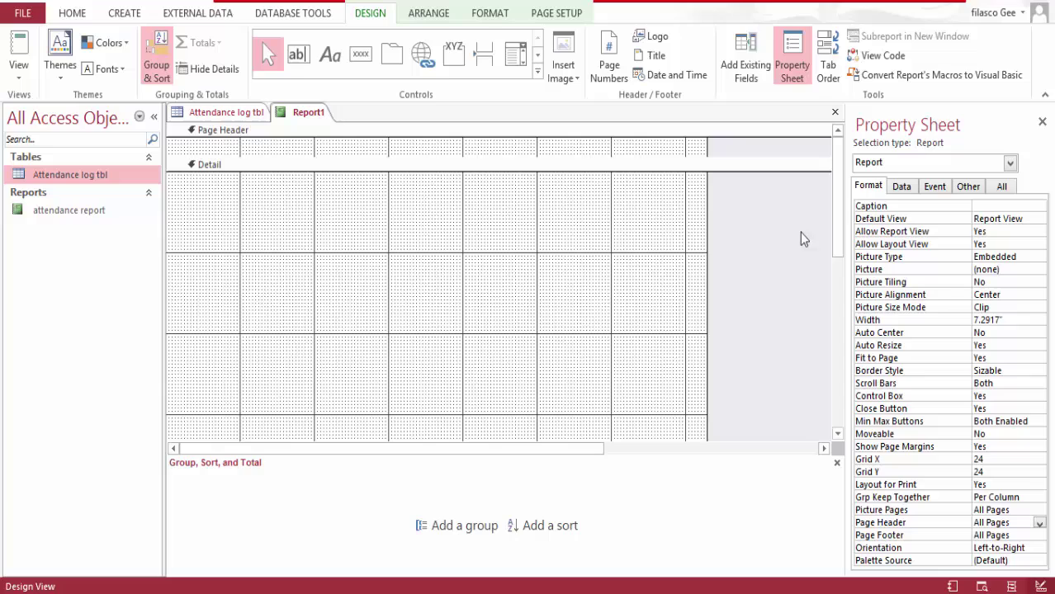
click(756, 49)
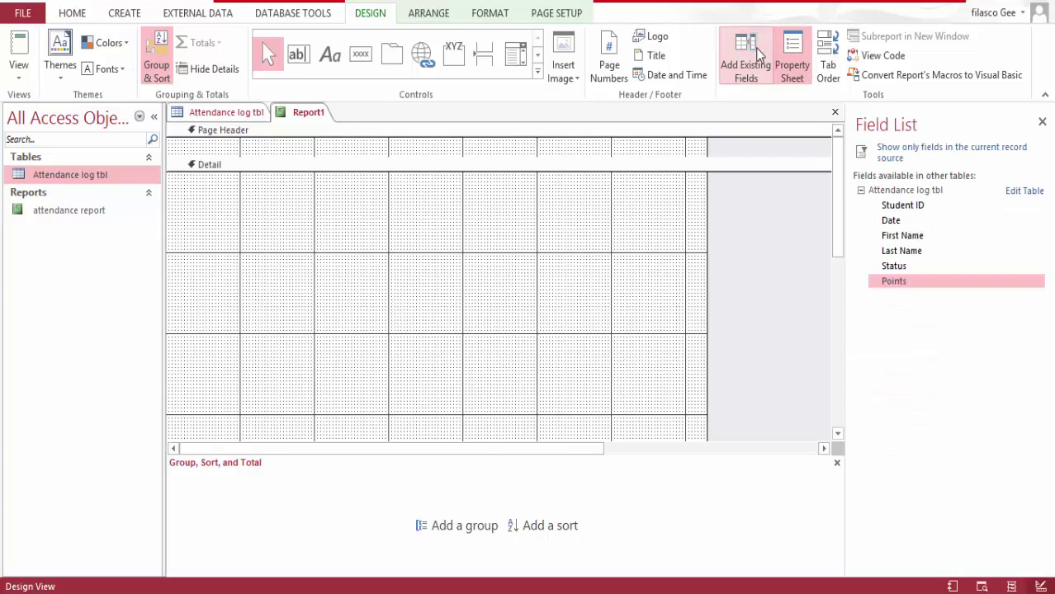
click(899, 237)
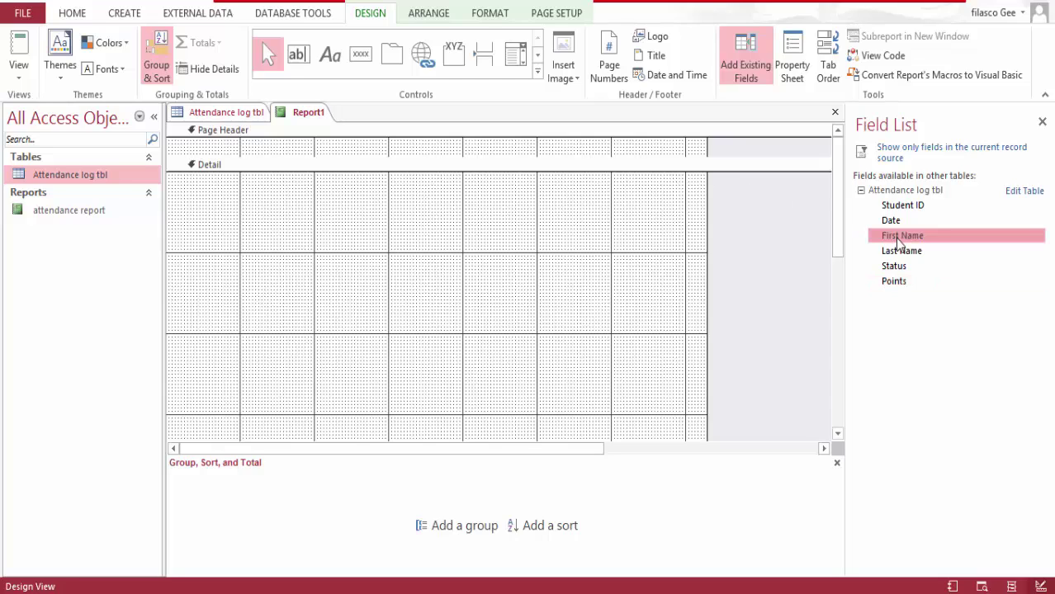
drag(899, 242, 304, 204)
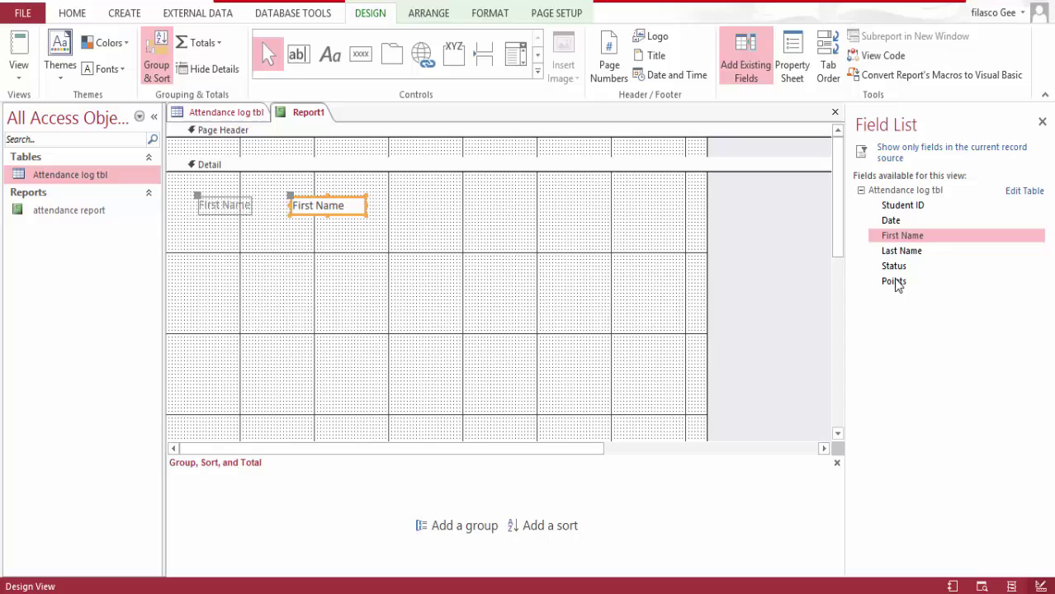
drag(898, 252, 307, 258)
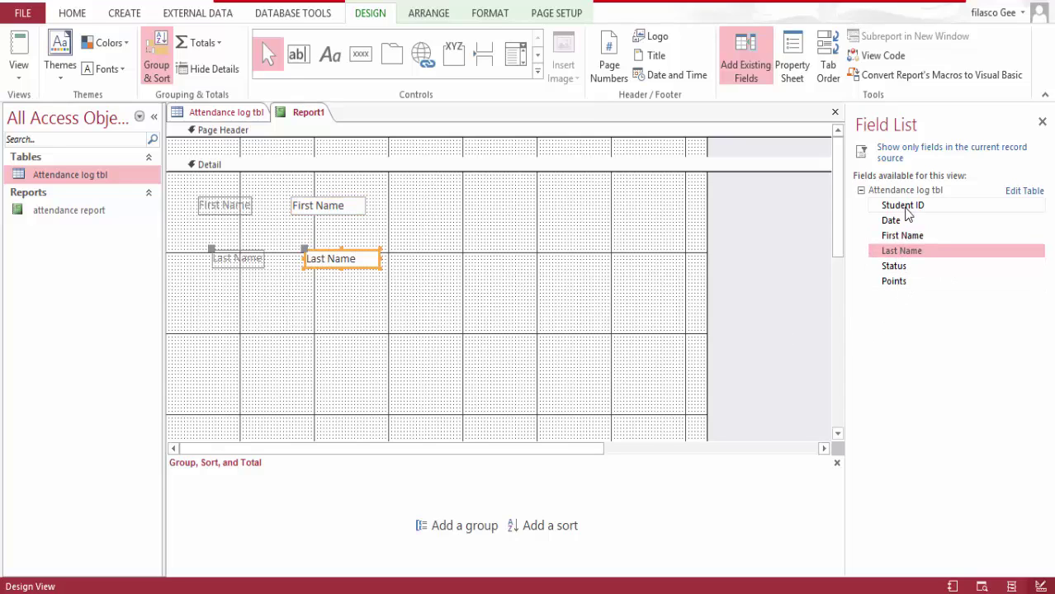
drag(414, 330, 228, 177)
key(Delete)
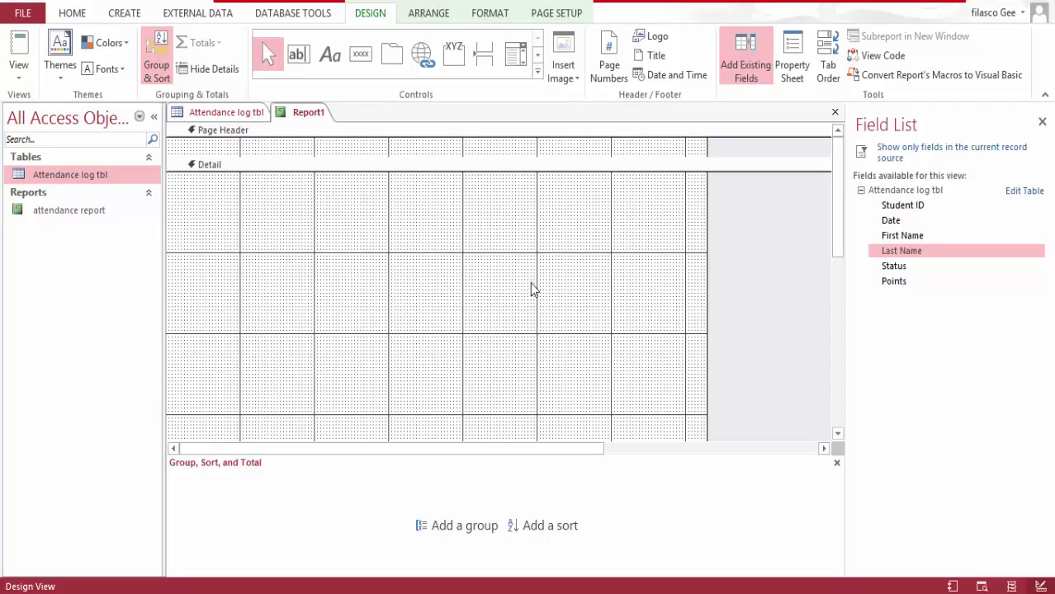
Select Student ID through Points in the Field List and drag all six into the Detail section
shift+click(901, 213)
shift+click(895, 265)
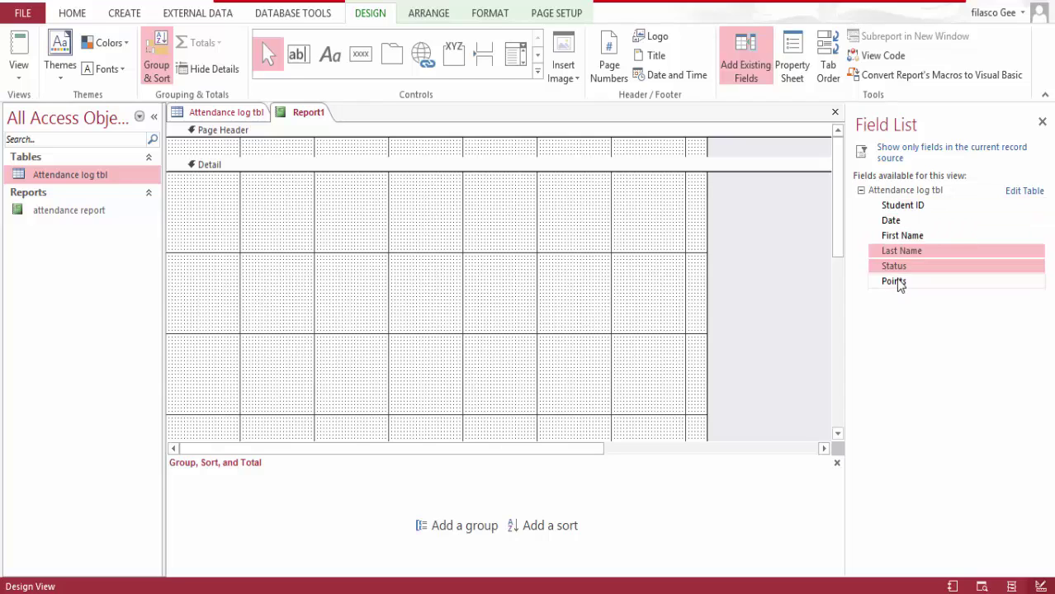
shift+click(900, 281)
shift+click(890, 212)
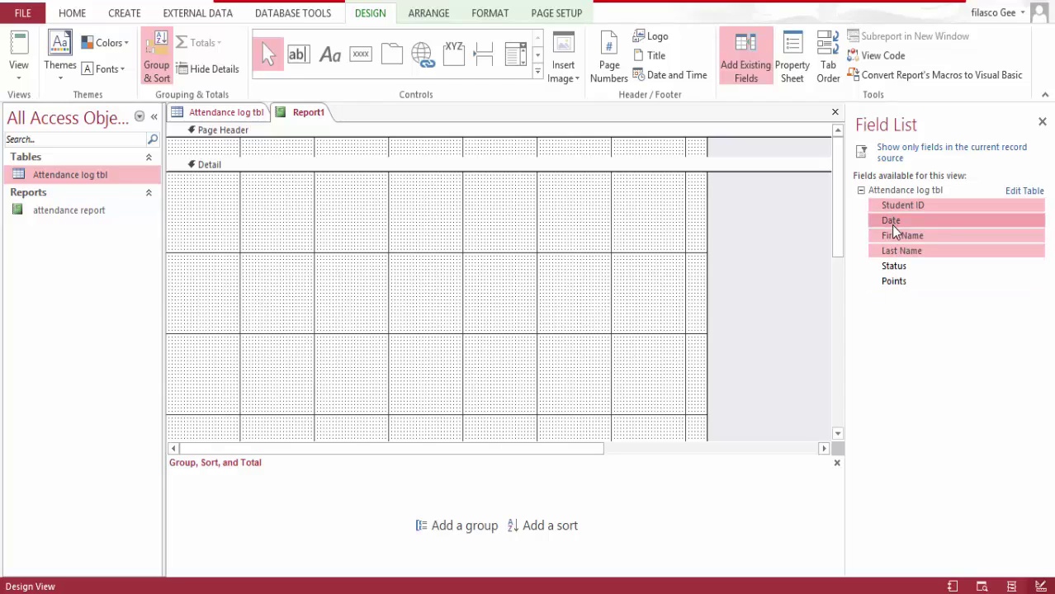
shift+click(895, 267)
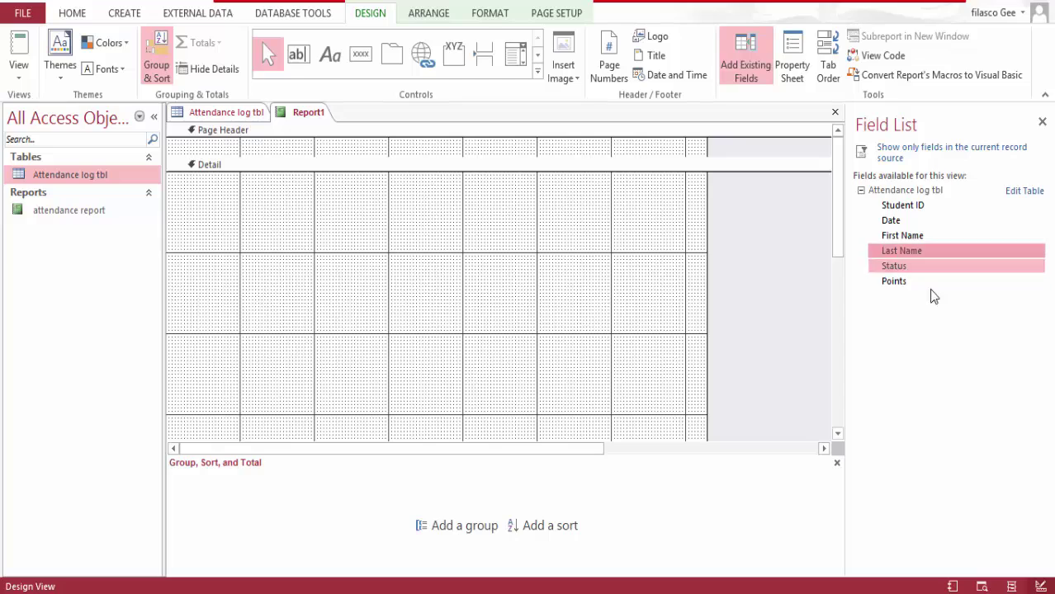
click(926, 282)
click(900, 206)
shift+click(896, 221)
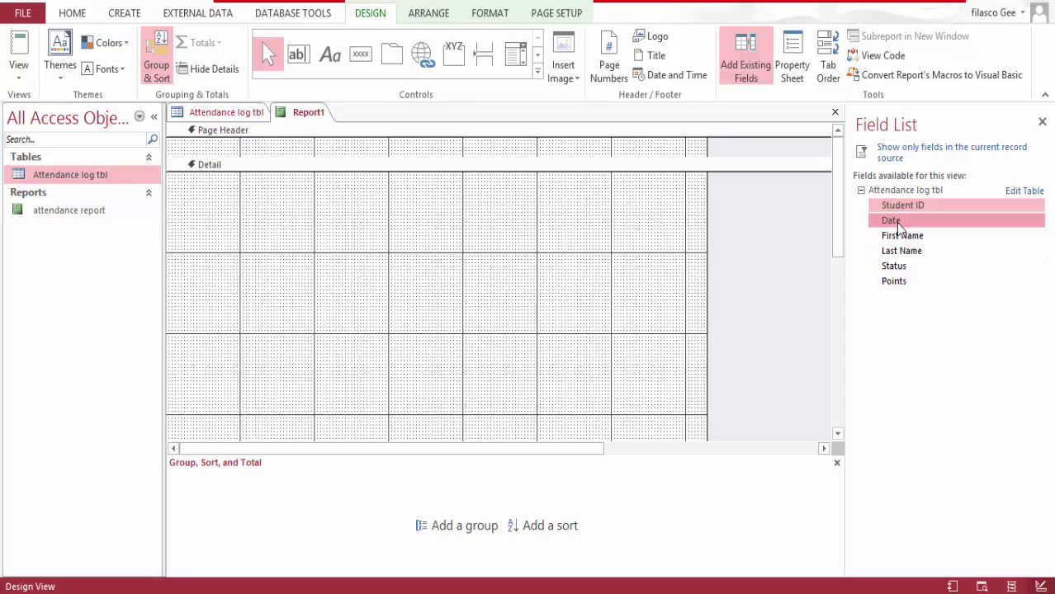
shift+click(897, 232)
shift+click(901, 250)
shift+click(899, 268)
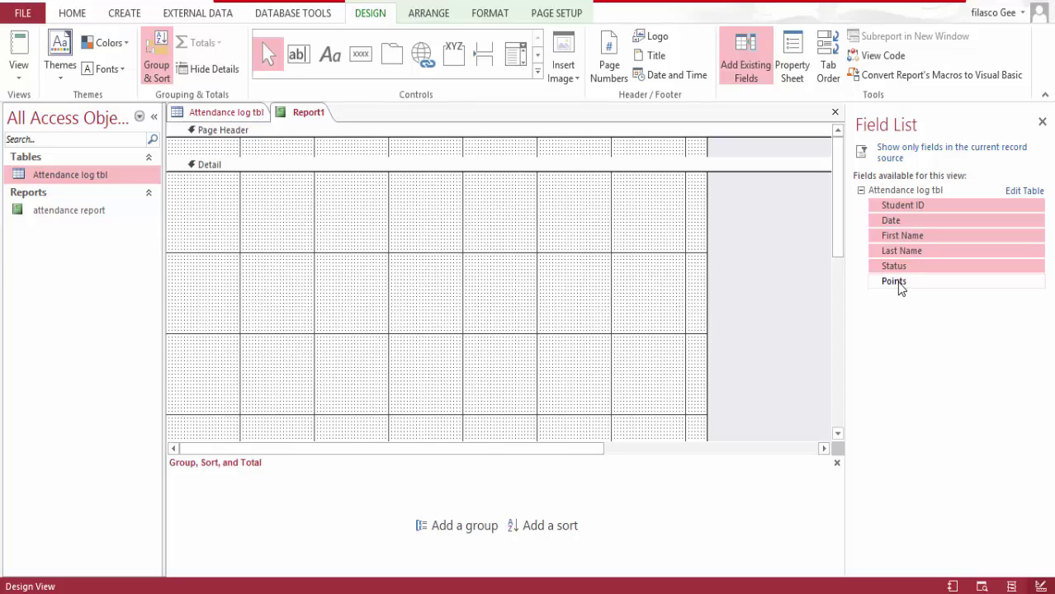
shift+click(900, 285)
drag(906, 256, 421, 241)
Move all twelve field labels and boxes to the top-left of the Detail section
drag(312, 219, 483, 337)
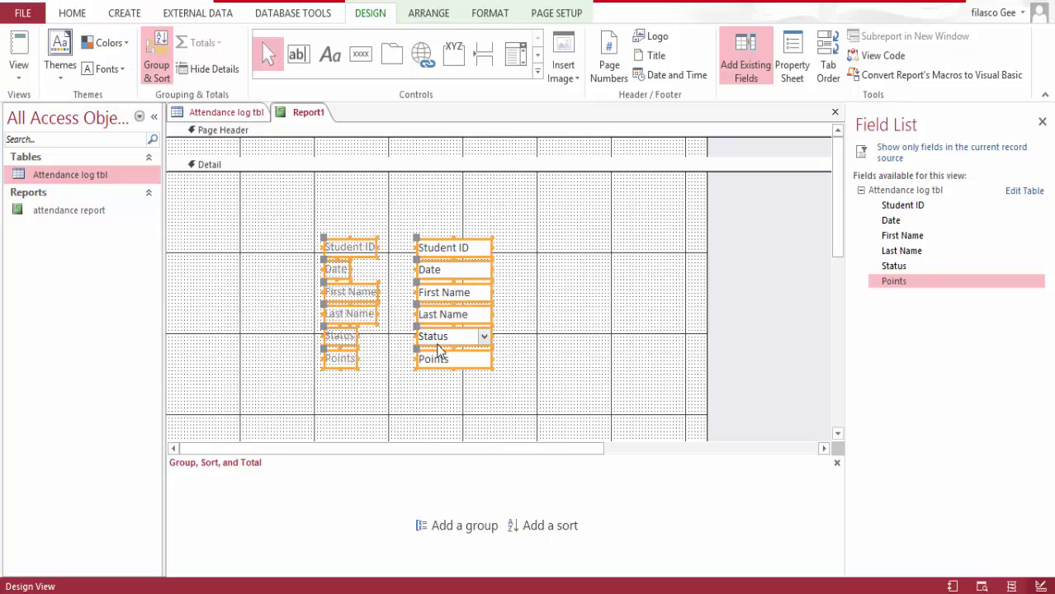
drag(285, 246, 210, 237)
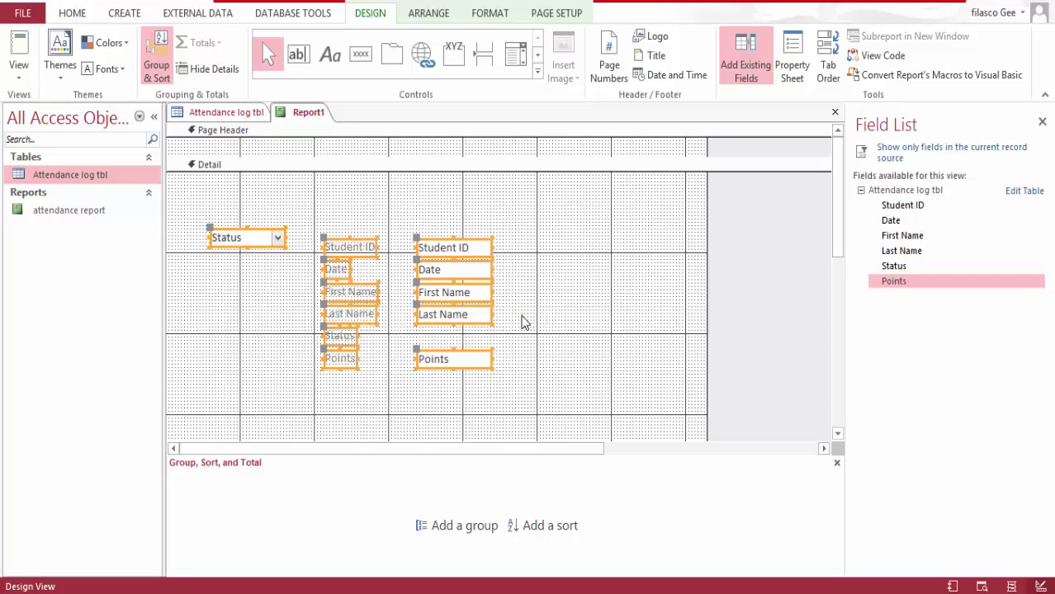
key(ctrl+z)
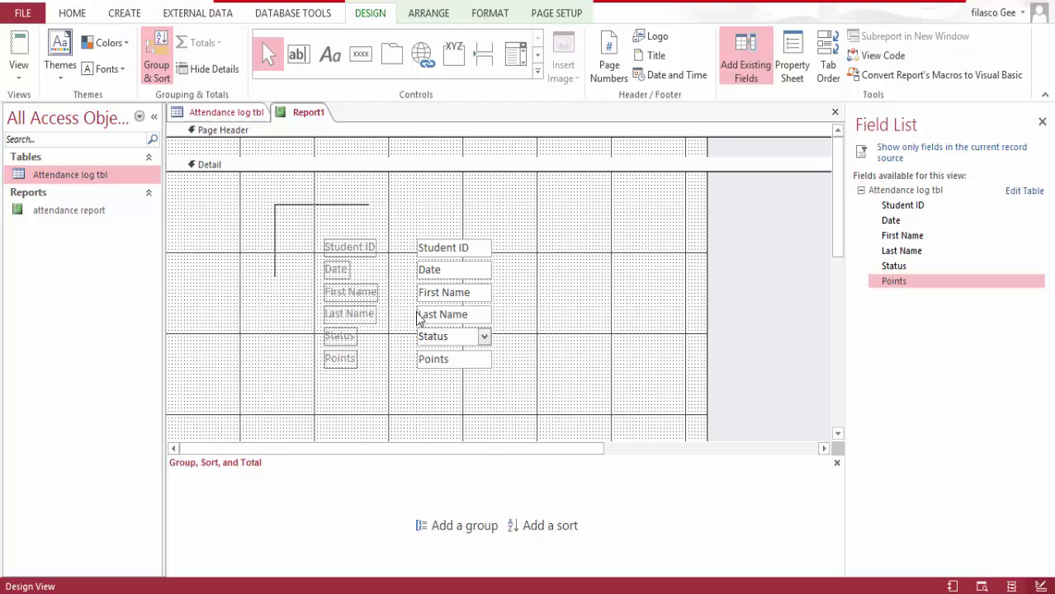
drag(420, 321, 478, 389)
drag(461, 313, 347, 261)
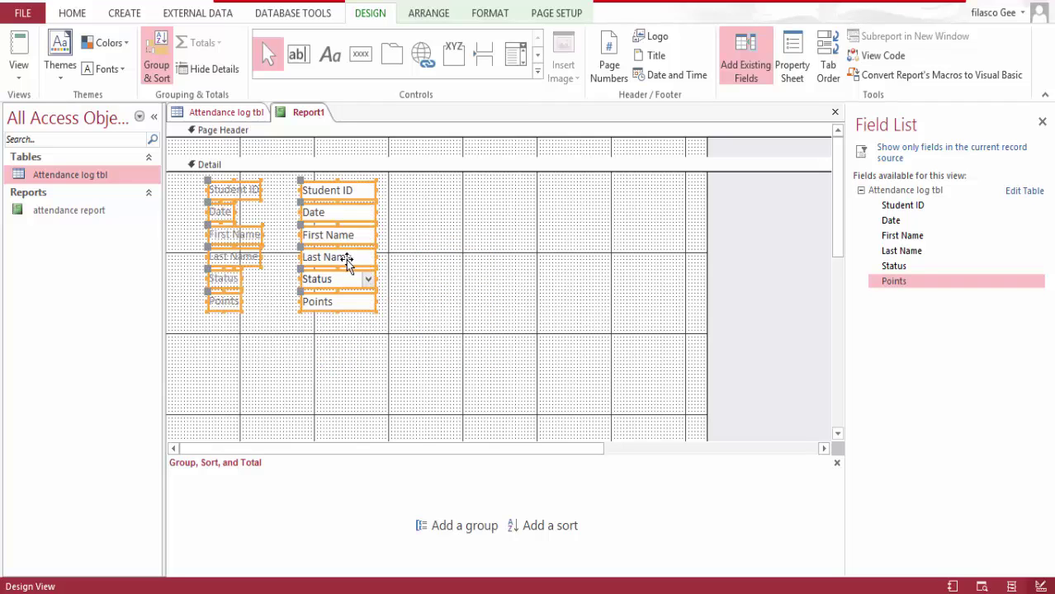
Add a First Name grouping level to Report1, then resize the Page Header and First Name Header sections
click(465, 301)
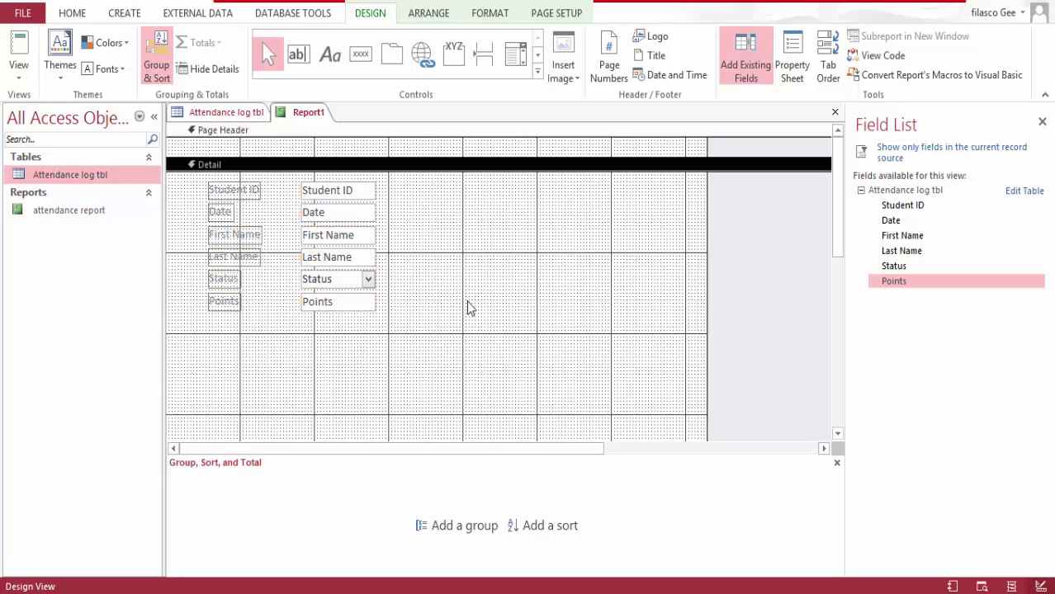
mouse_move(390, 159)
mouse_down()
mouse_move(396, 201)
mouse_move(386, 165)
mouse_up()
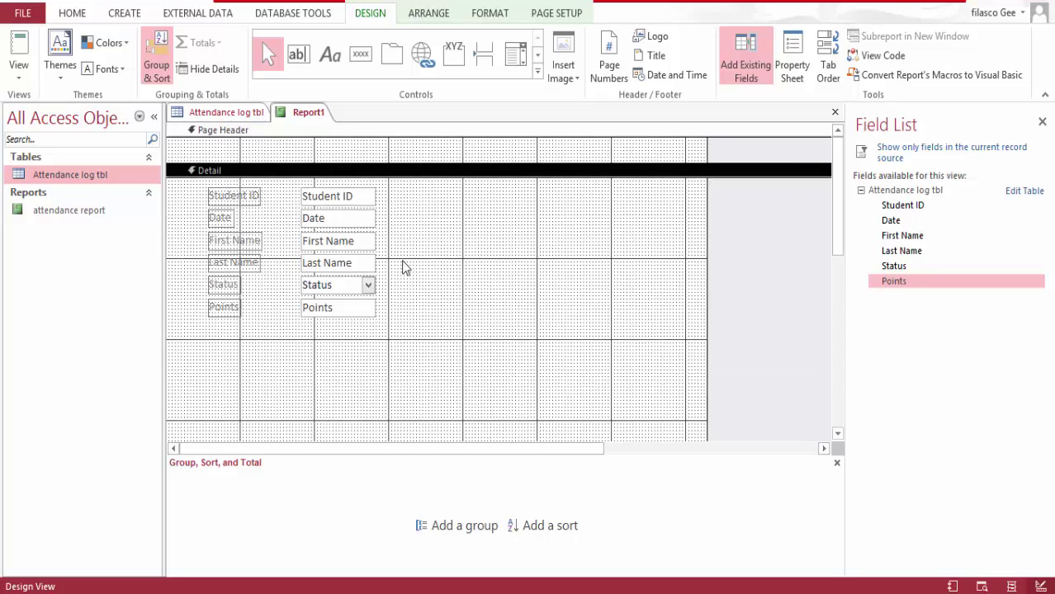
click(455, 527)
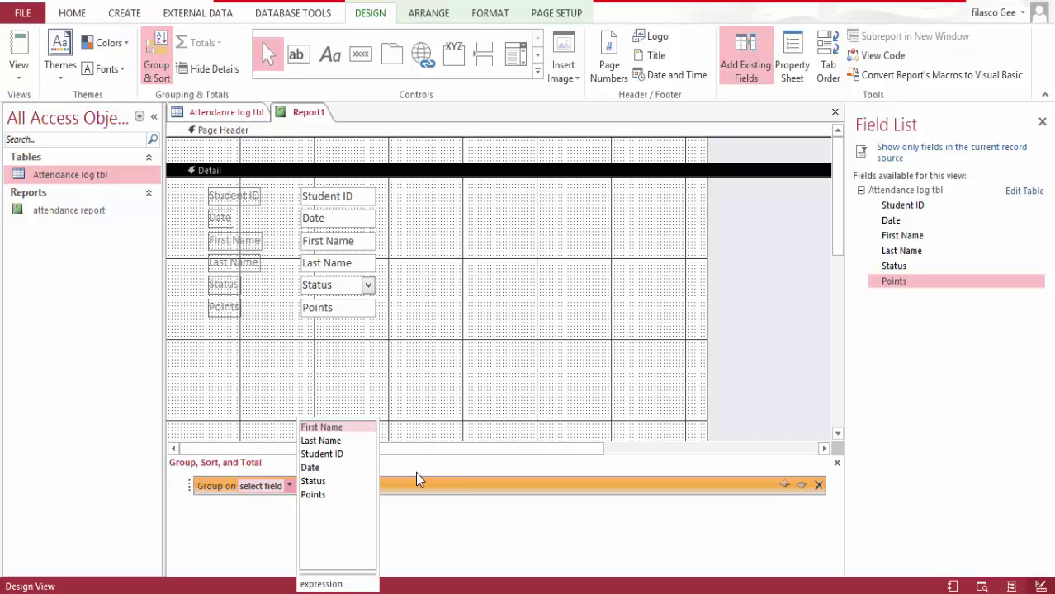
click(330, 428)
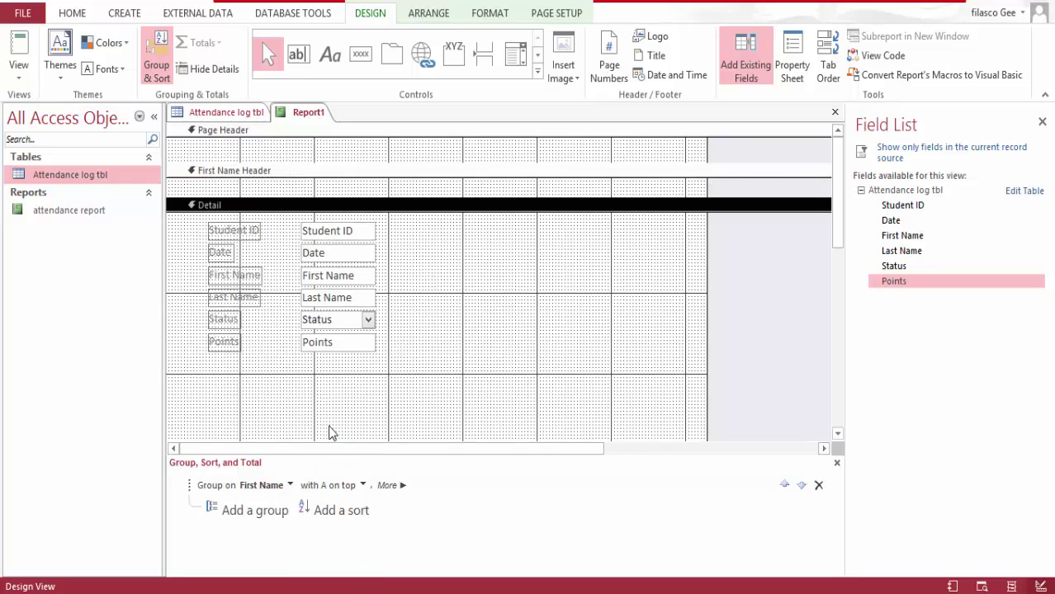
drag(300, 161, 301, 142)
drag(284, 178, 279, 218)
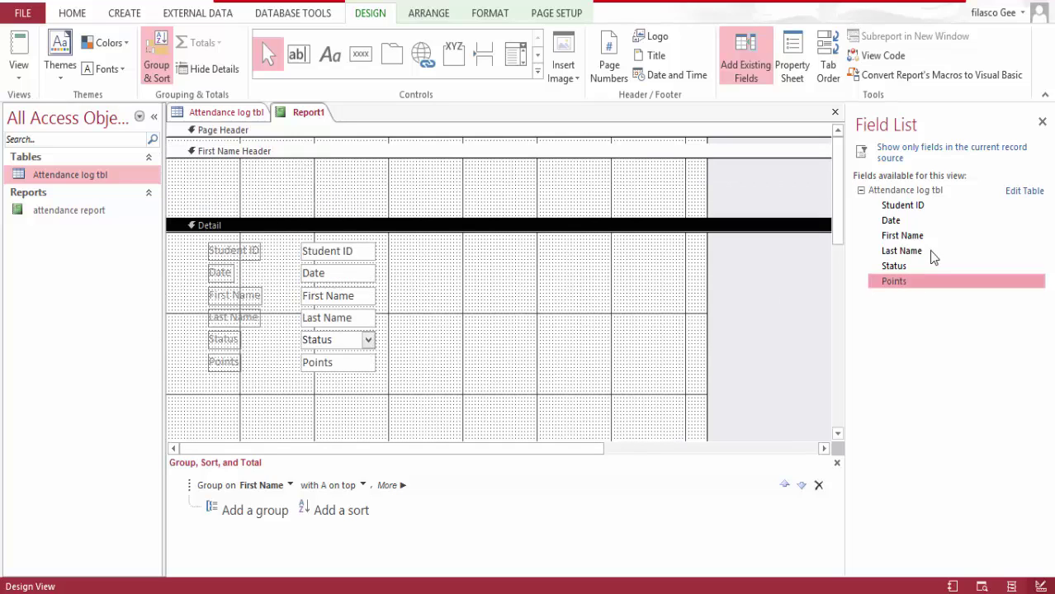
Place First Name and Last Name boxes in the First Name Header and delete their labels
drag(903, 236, 221, 165)
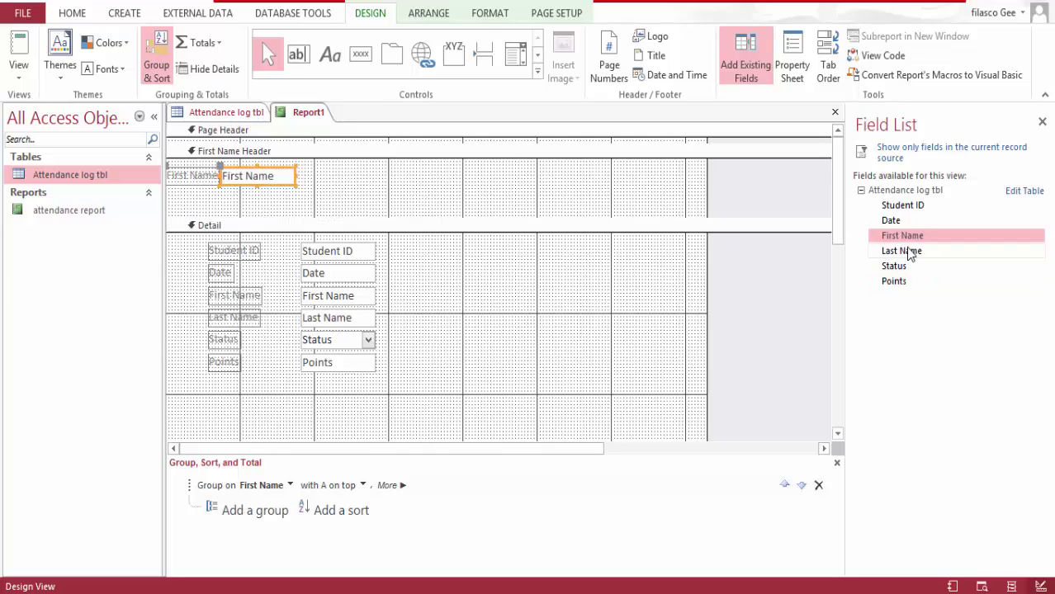
drag(891, 256, 330, 176)
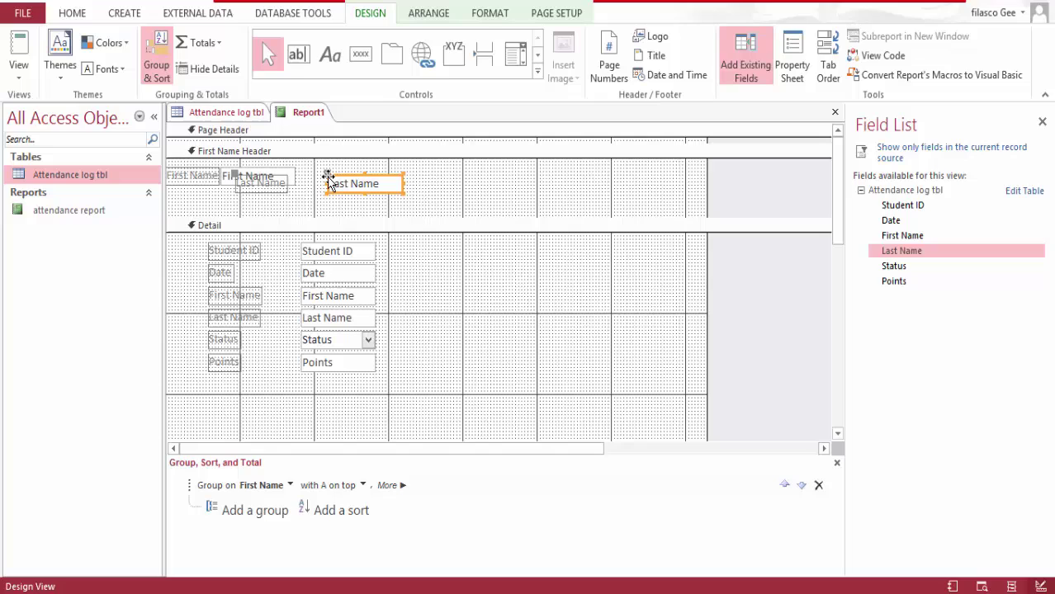
drag(235, 175, 223, 193)
click(227, 200)
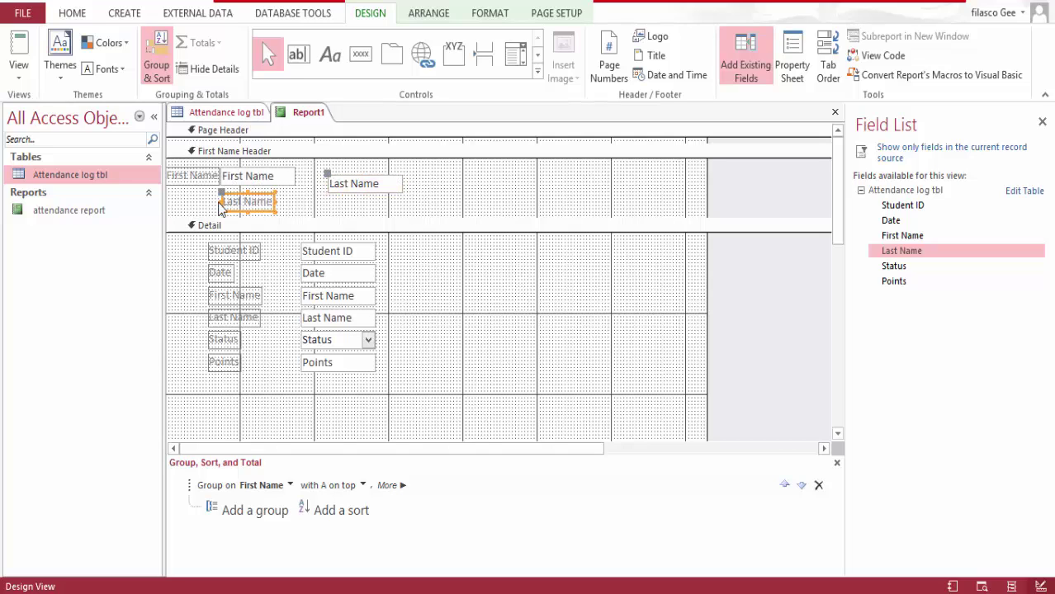
key(Delete)
click(183, 176)
key(Delete)
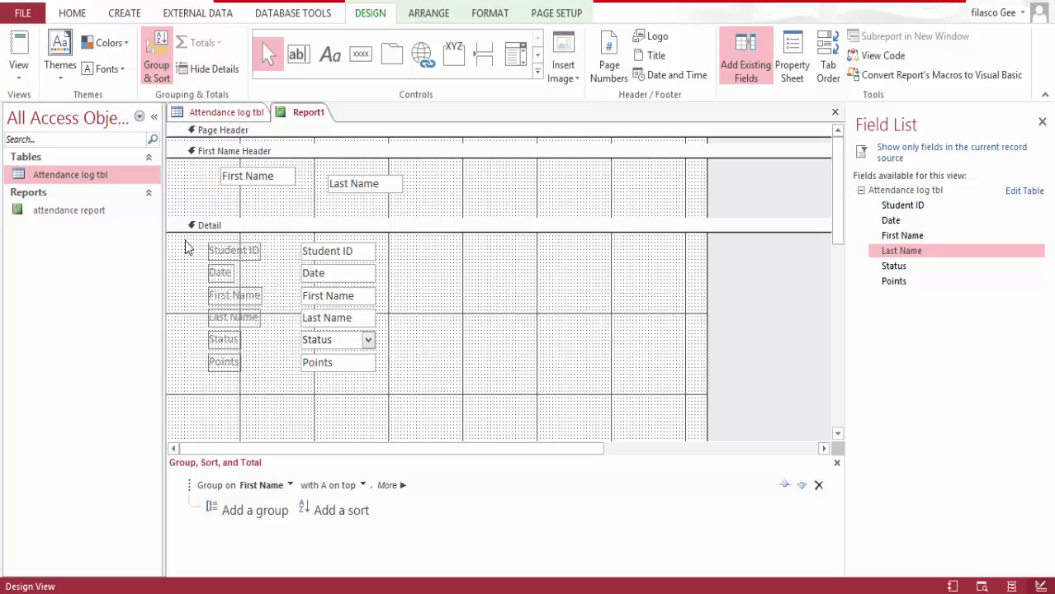
Clear all Detail controls, enlarge the header, line up the name boxes and add Points beside them
drag(189, 250, 396, 393)
key(Delete)
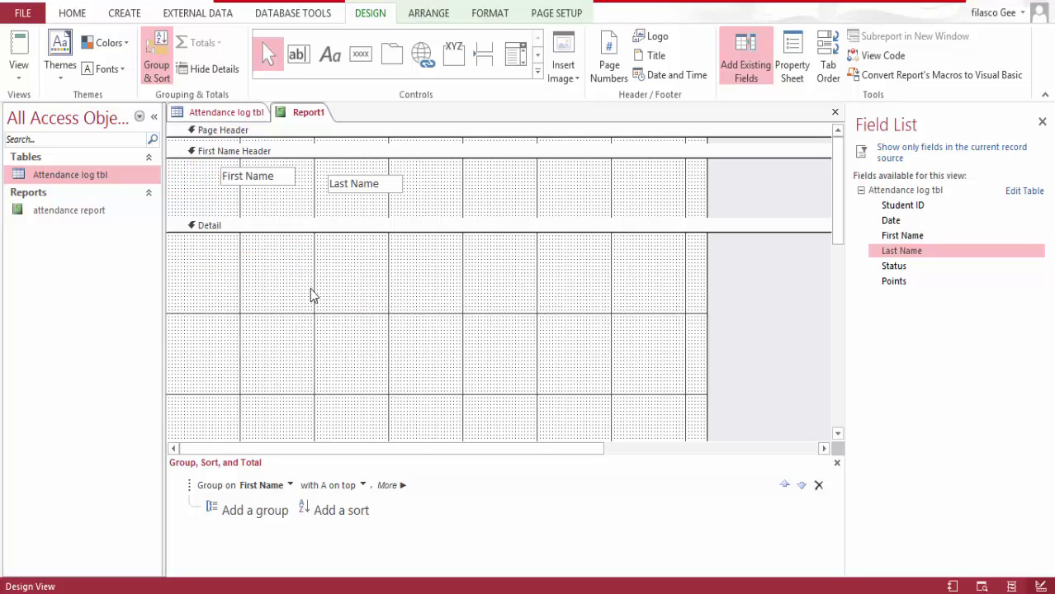
drag(294, 217, 291, 296)
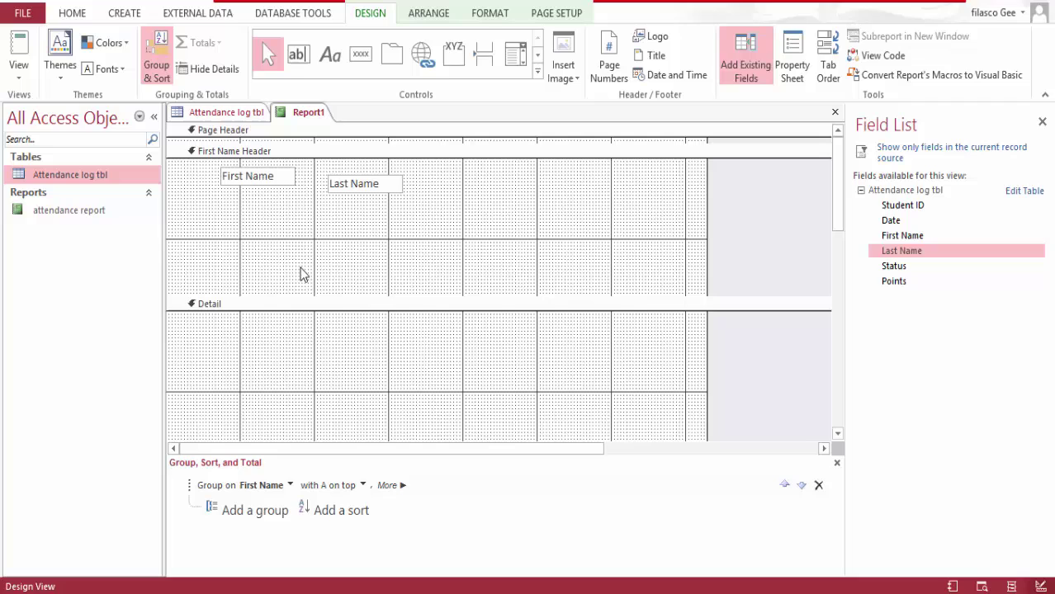
drag(229, 180, 208, 175)
drag(336, 186, 289, 168)
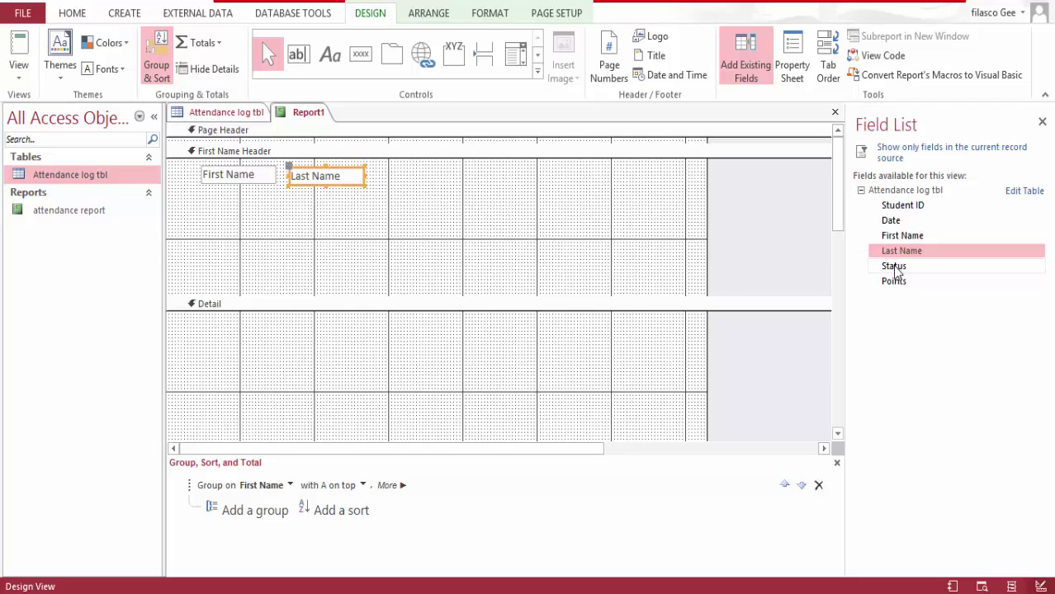
drag(897, 285, 480, 194)
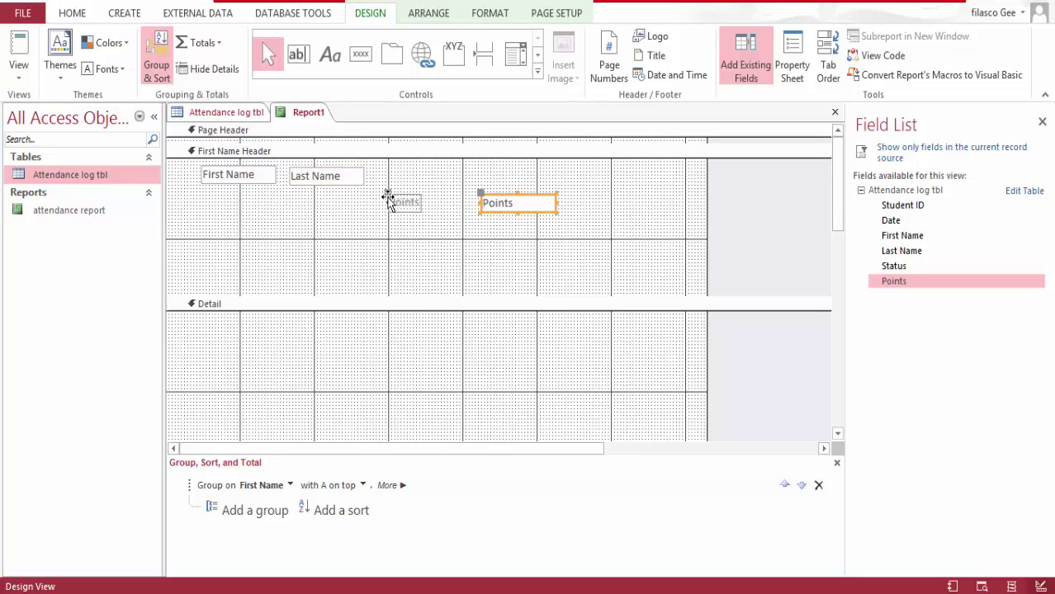